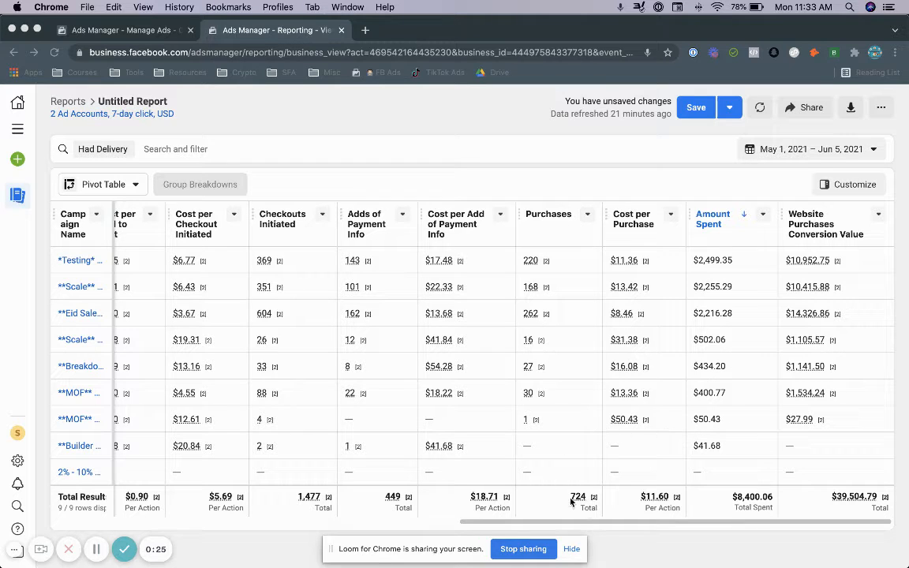
pyautogui.click(606, 524)
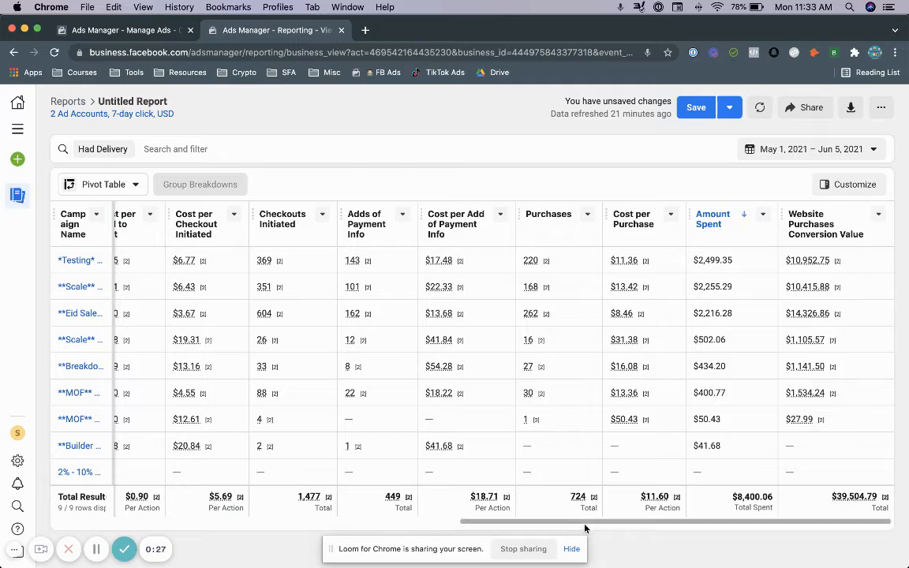
pyautogui.hscroll(-10, 519, 467)
pyautogui.hscroll(10, 277, 505)
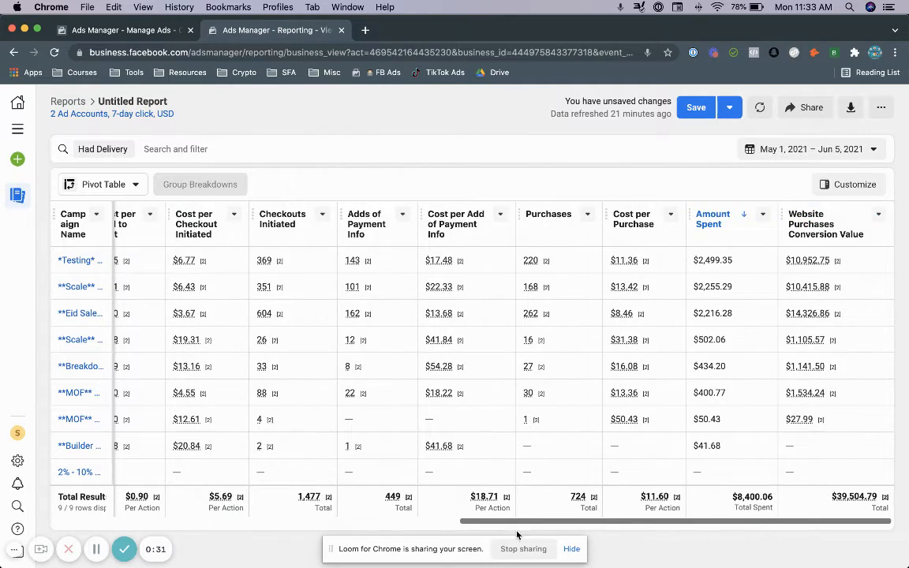
# Switch to the Manage Ads browser tab and open column customization for the campaigns table
pyautogui.click(156, 33)
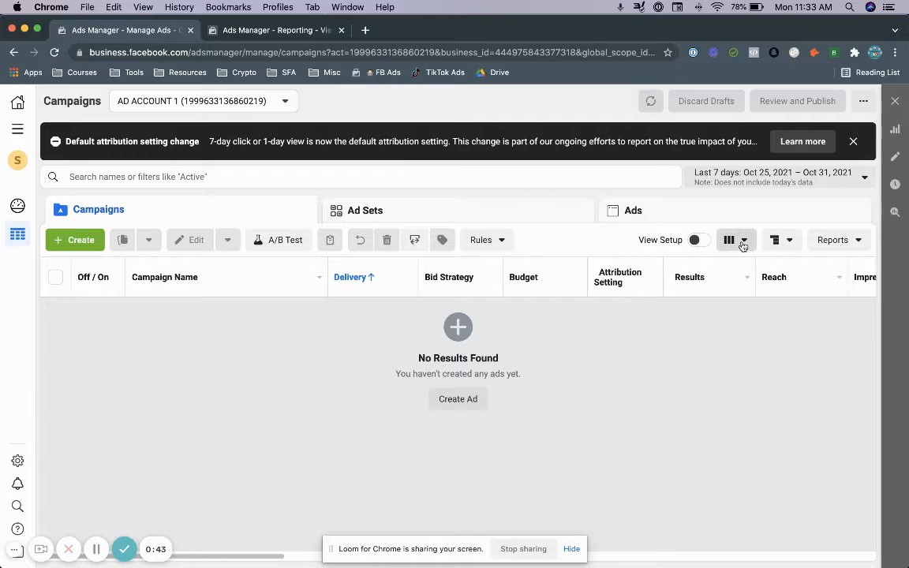
pyautogui.click(741, 241)
pyautogui.scroll(-3, 698, 407)
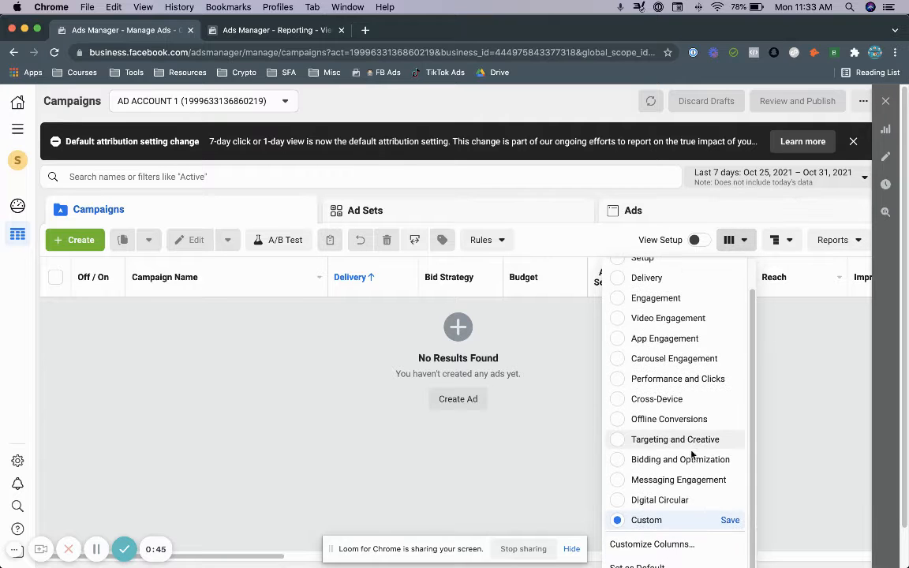
pyautogui.click(655, 534)
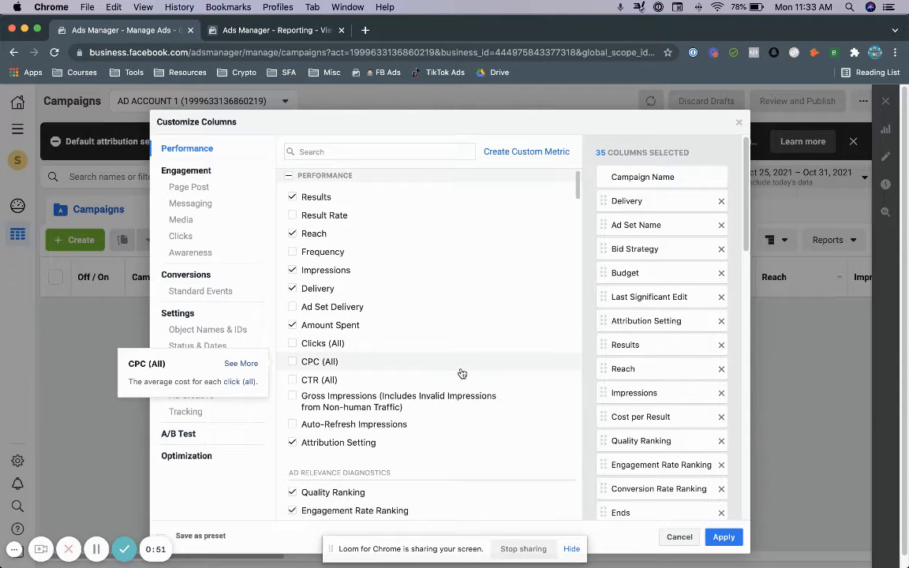
# Review the selected Performance, Ad Relevance Diagnostics and Cost metrics, including CPM, and look through the Page Post metrics
pyautogui.scroll(-1, 461, 373)
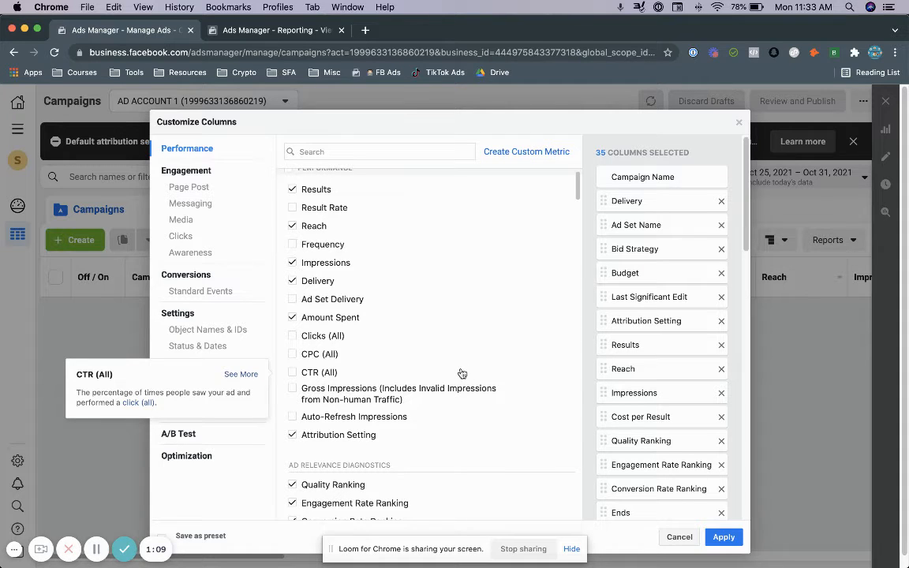
pyautogui.scroll(-2, 483, 373)
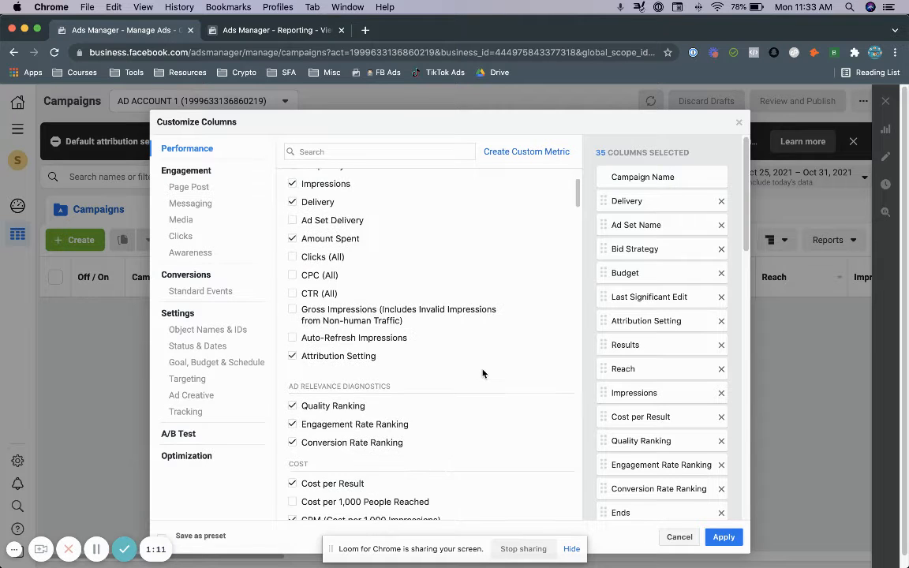
pyautogui.scroll(-2, 483, 373)
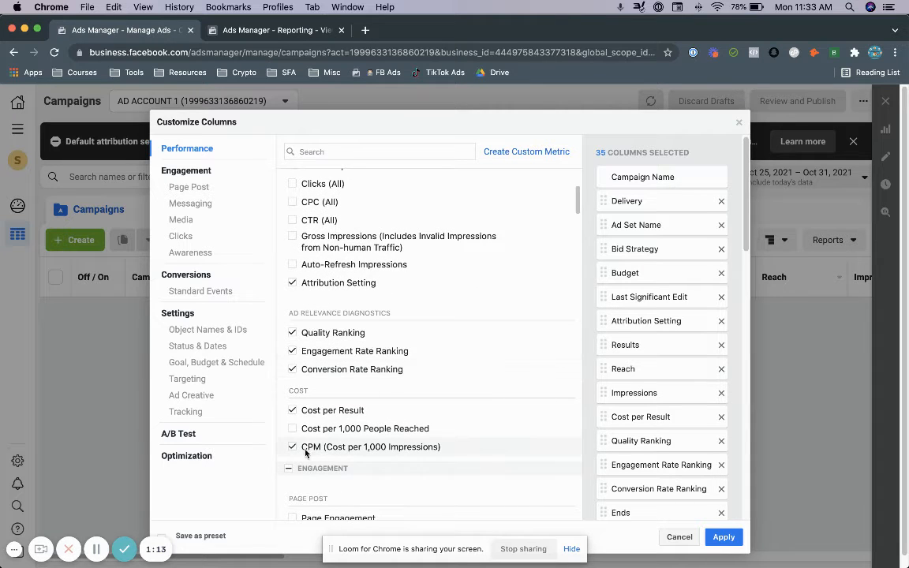
pyautogui.moveTo(305, 452)
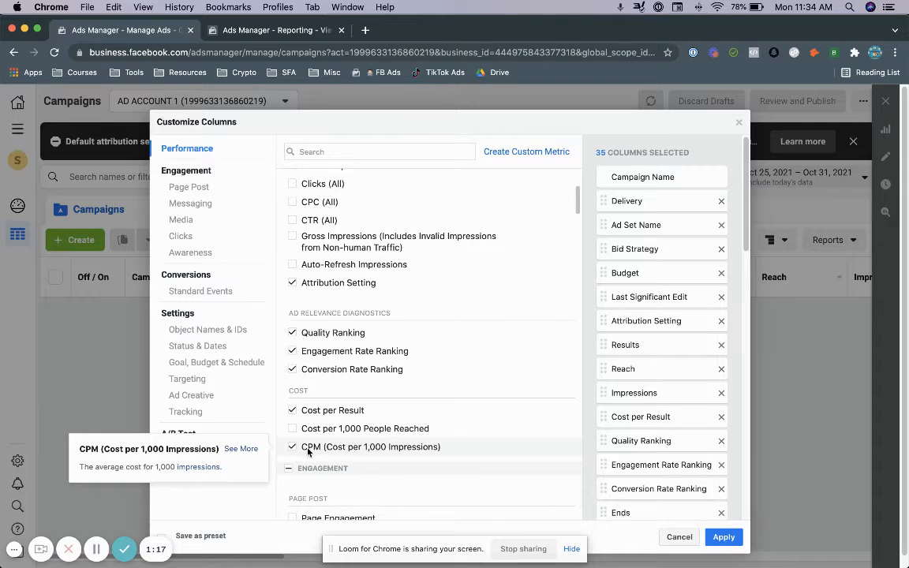
pyautogui.scroll(-1, 411, 453)
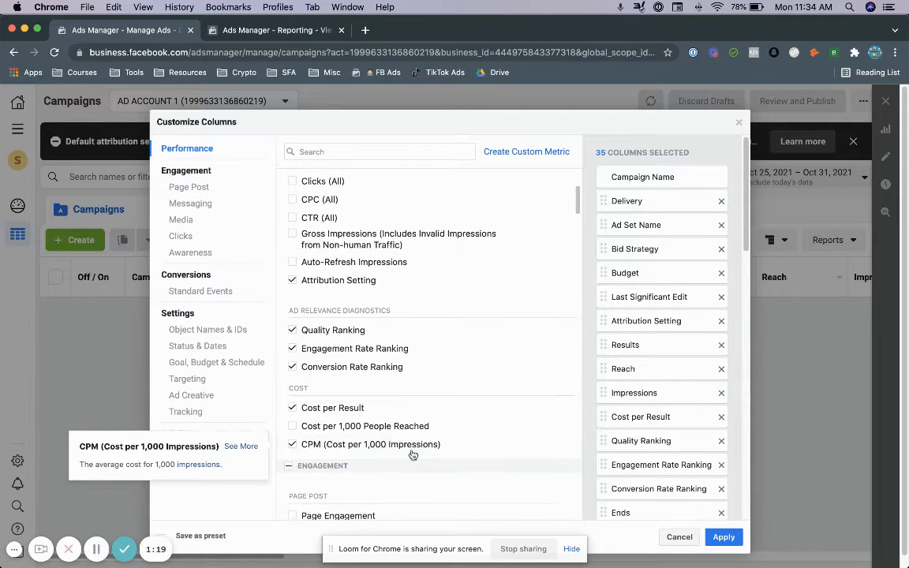
pyautogui.scroll(-5, 412, 452)
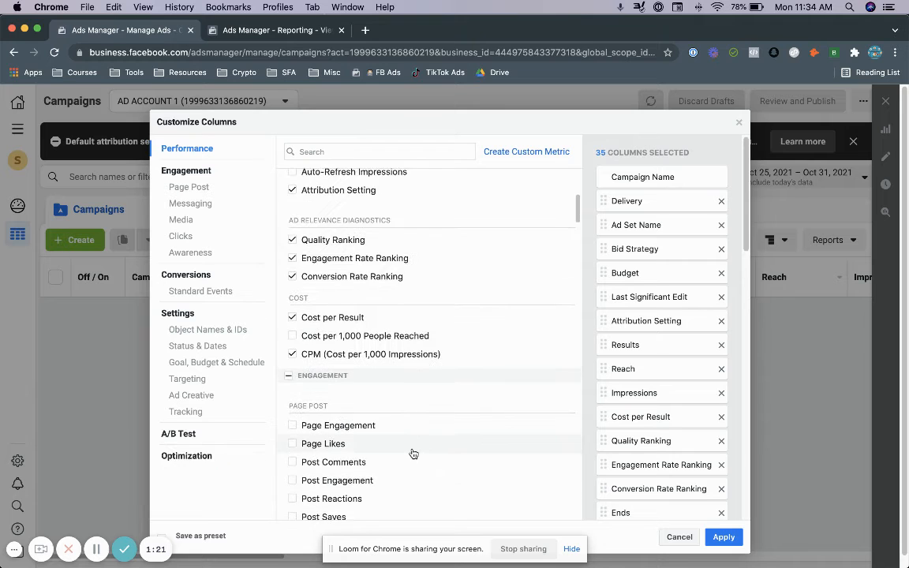
pyautogui.scroll(-2, 413, 452)
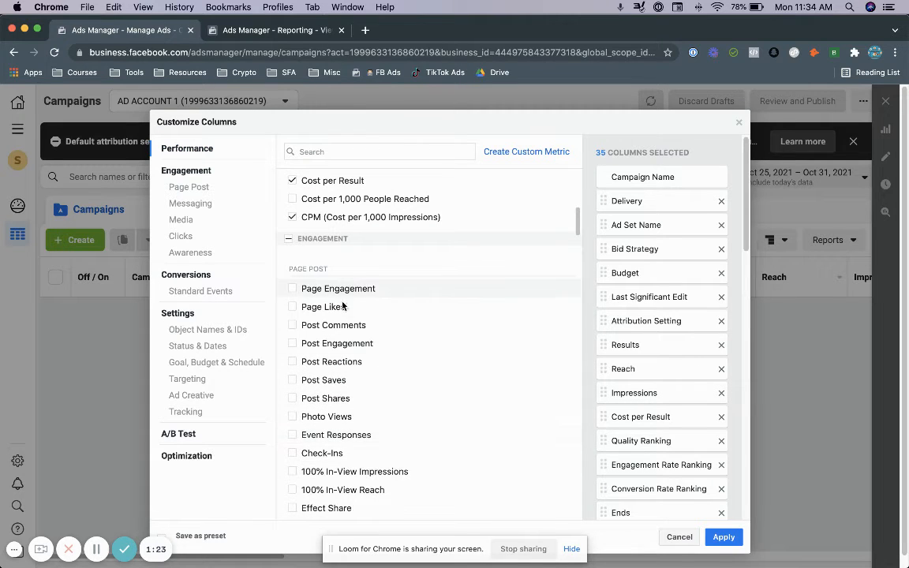
pyautogui.scroll(-3, 376, 490)
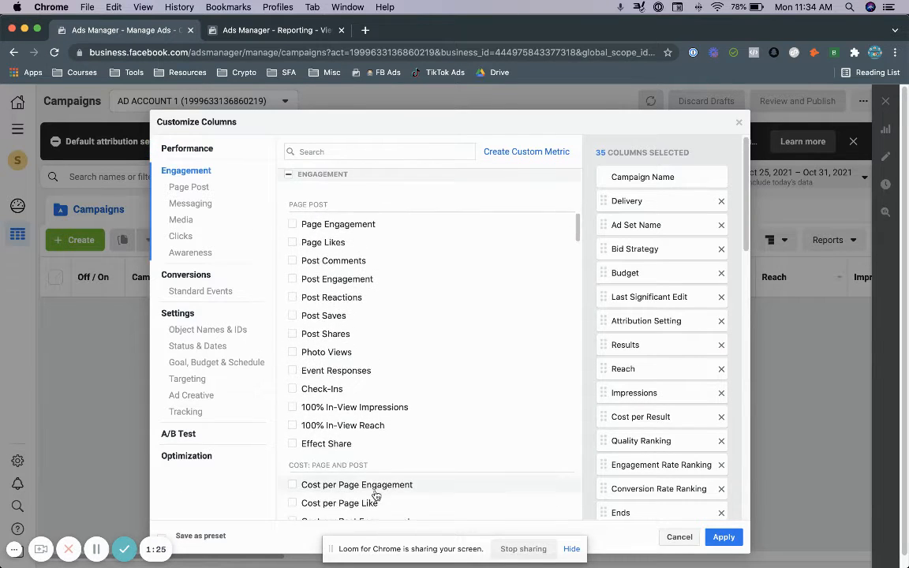
pyautogui.scroll(-6, 375, 495)
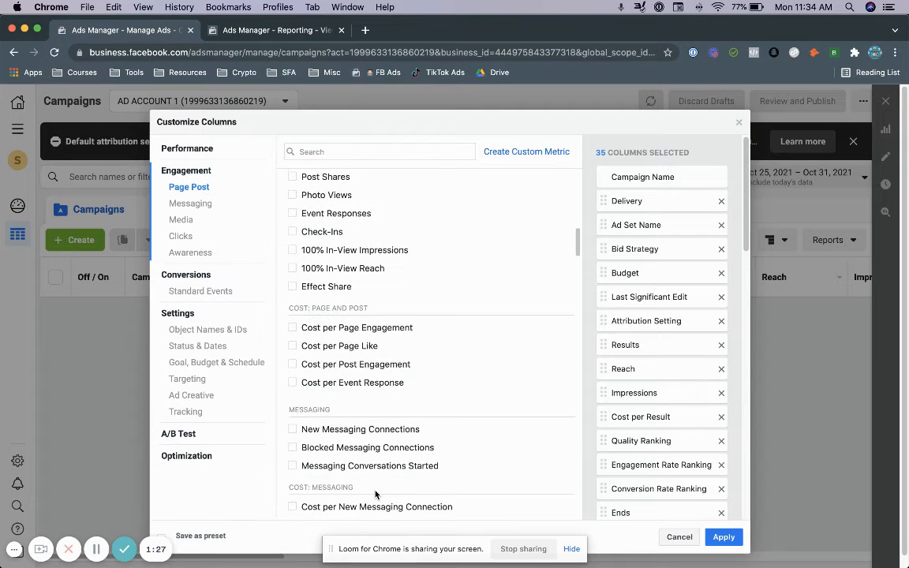
# Examine the Media metrics, checking the descriptions of Video Plays at 95% and Video Plays at 100%
pyautogui.scroll(-4, 376, 495)
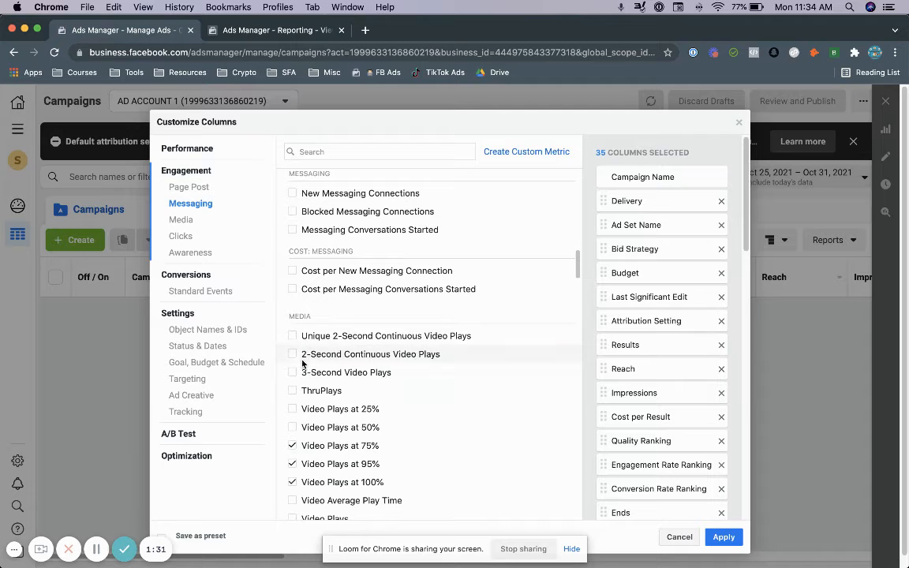
pyautogui.moveTo(332, 456)
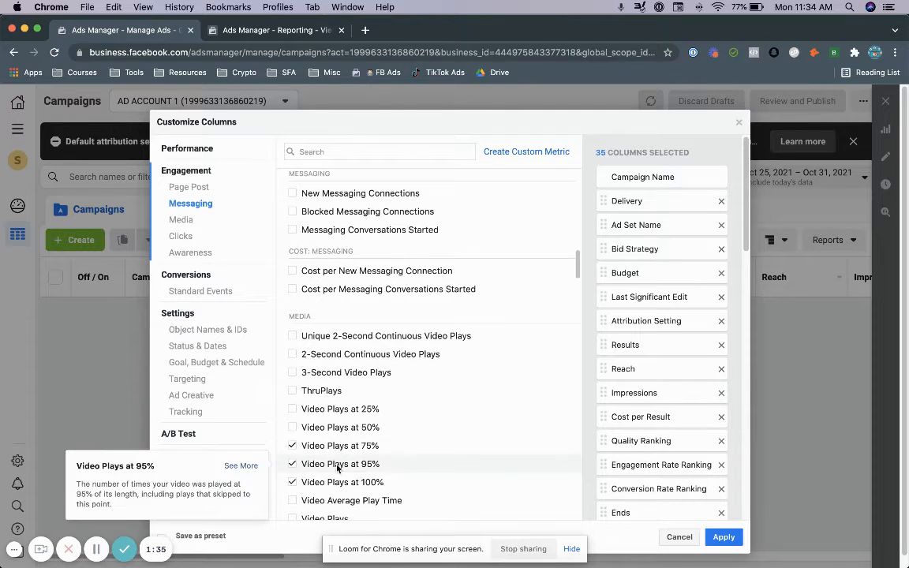
pyautogui.moveTo(341, 484)
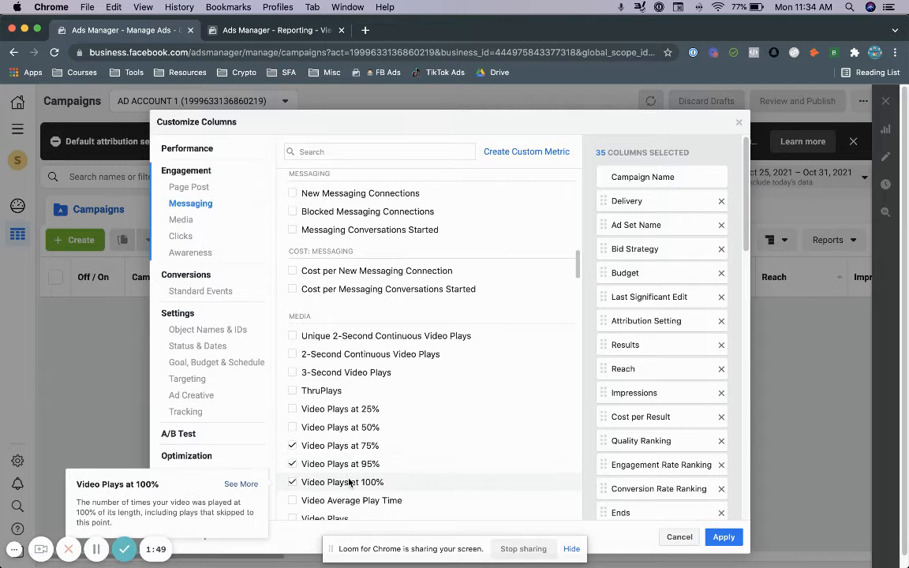
pyautogui.scroll(-1, 350, 482)
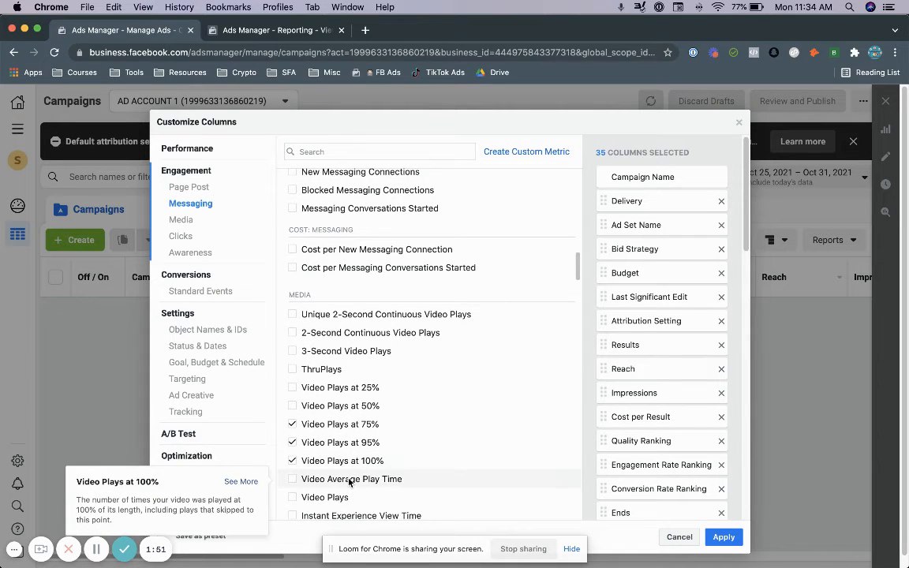
pyautogui.scroll(-3, 349, 482)
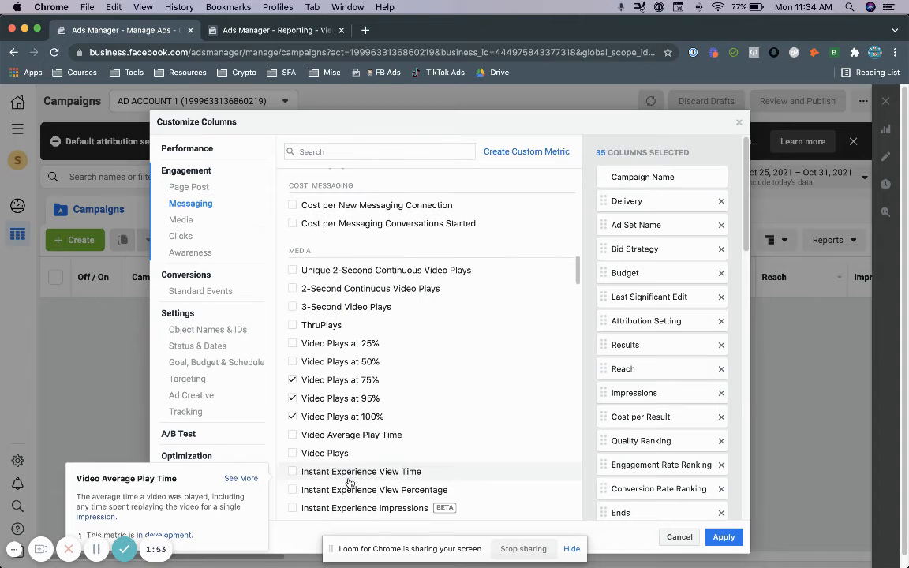
pyautogui.scroll(-3, 349, 482)
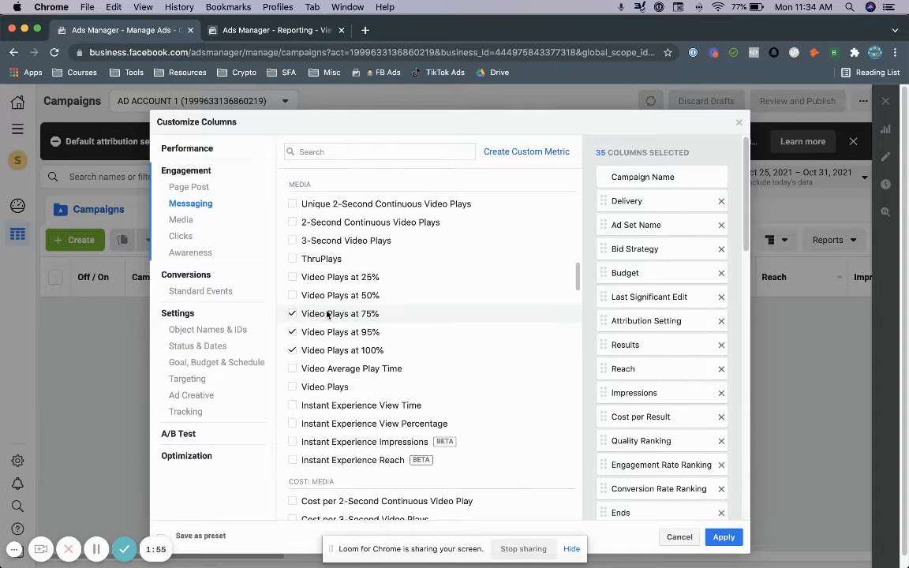
pyautogui.scroll(-4, 381, 412)
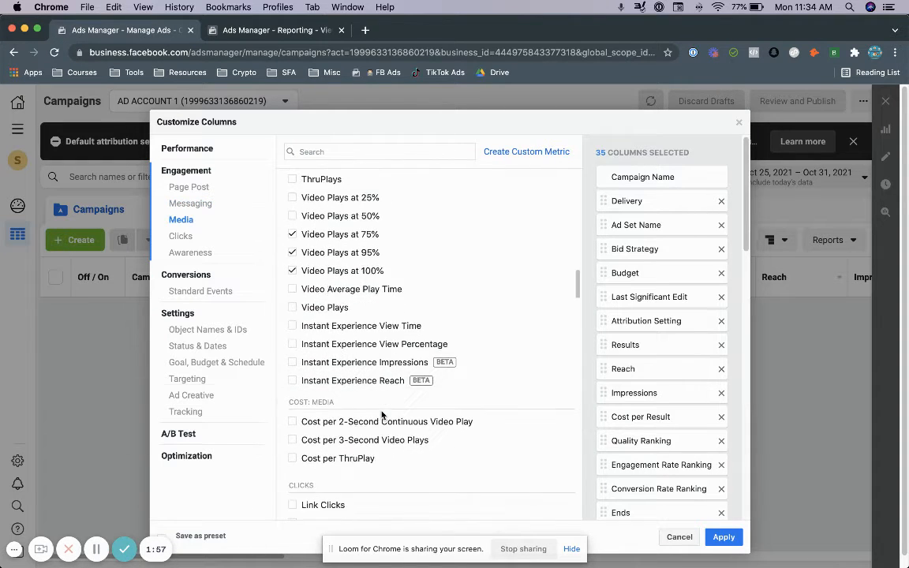
# Examine the Clicks and Cost: Clicks metrics, comparing Link Clicks with Unique Outbound Clicks, Unique Outbound CTR and Cost per Unique Outbound Click
pyautogui.scroll(-7, 381, 413)
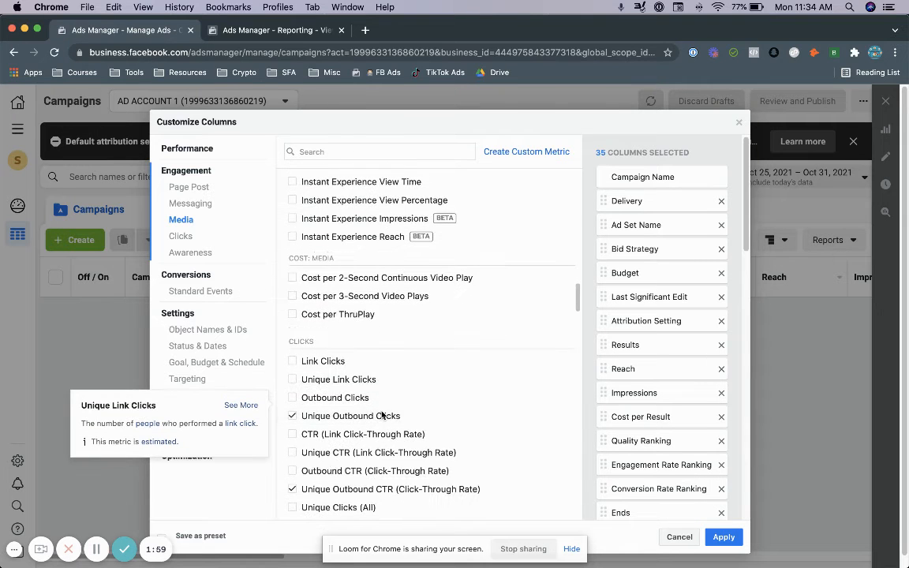
pyautogui.moveTo(314, 365)
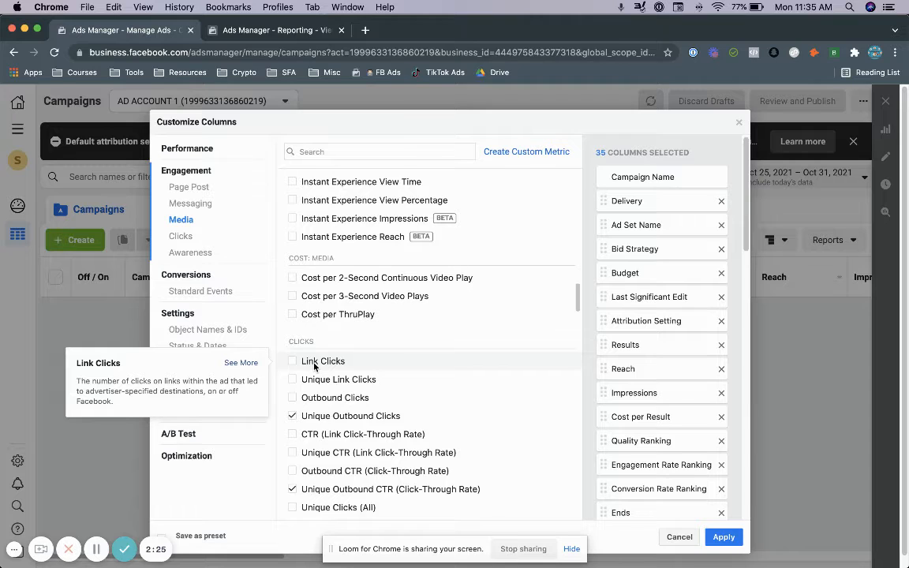
pyautogui.moveTo(321, 420)
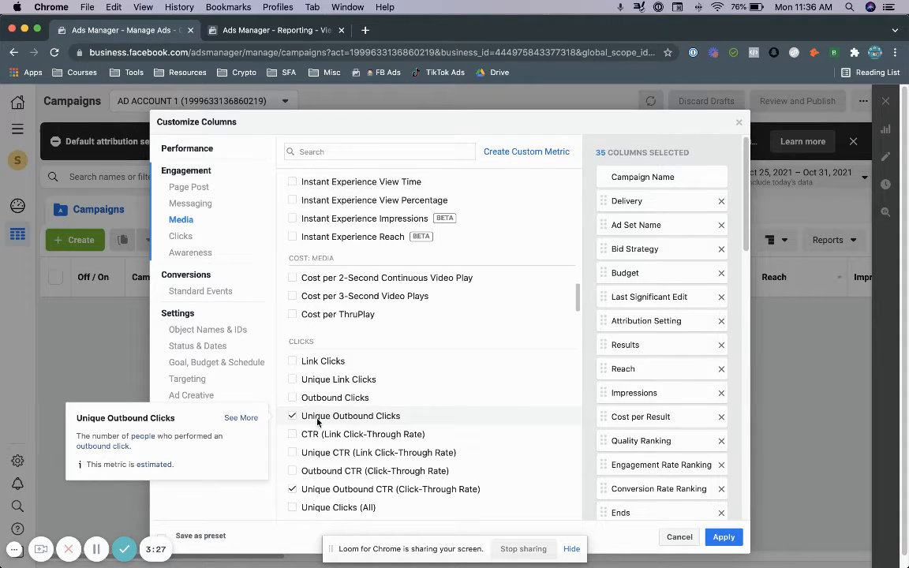
pyautogui.moveTo(315, 368)
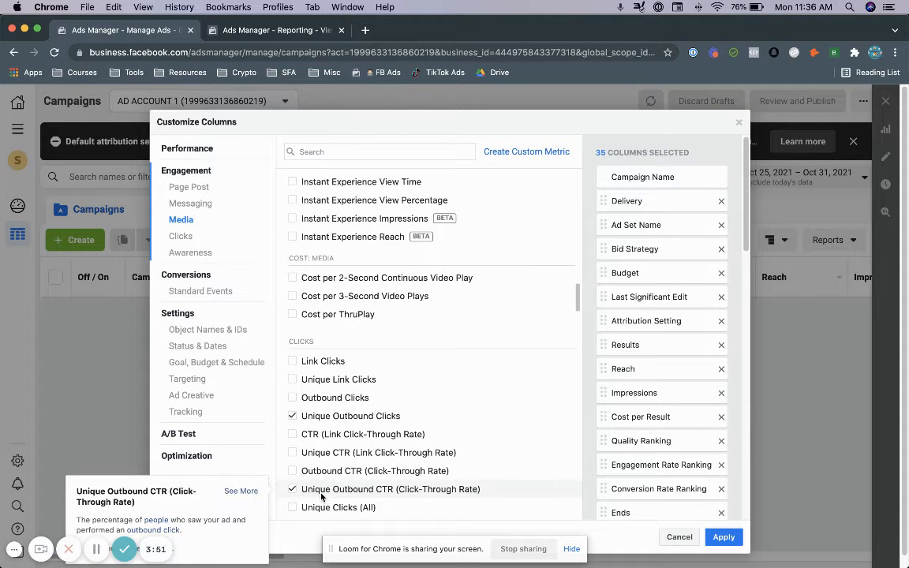
pyautogui.scroll(-2, 344, 442)
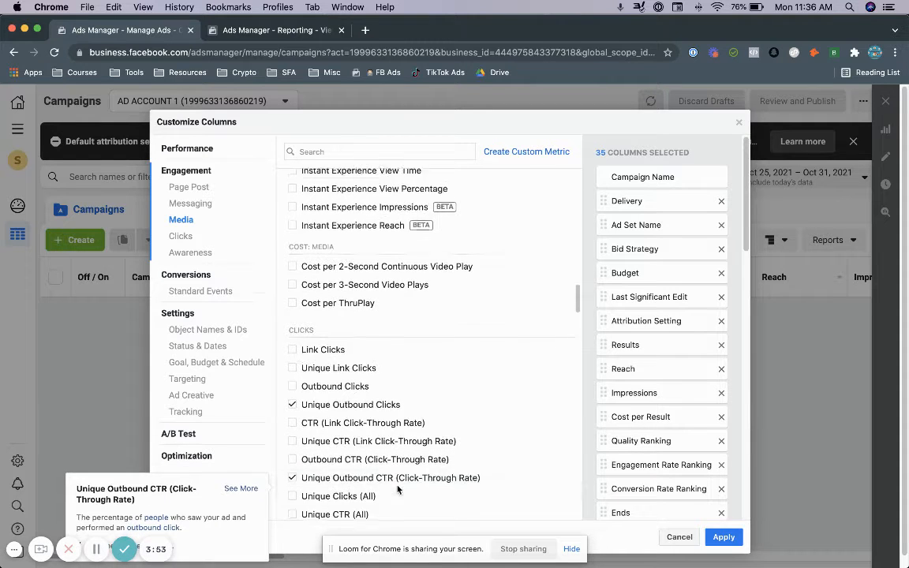
pyautogui.moveTo(344, 411)
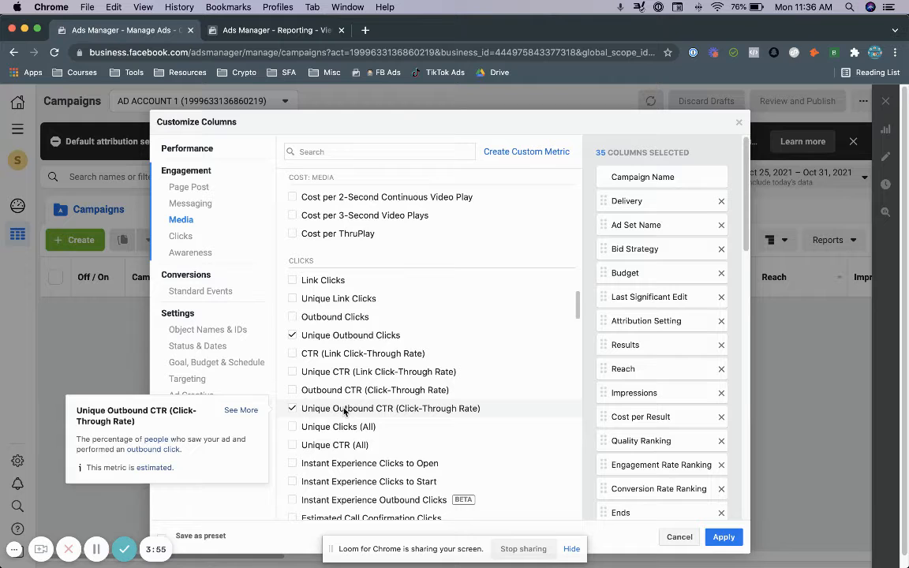
pyautogui.scroll(-3, 344, 411)
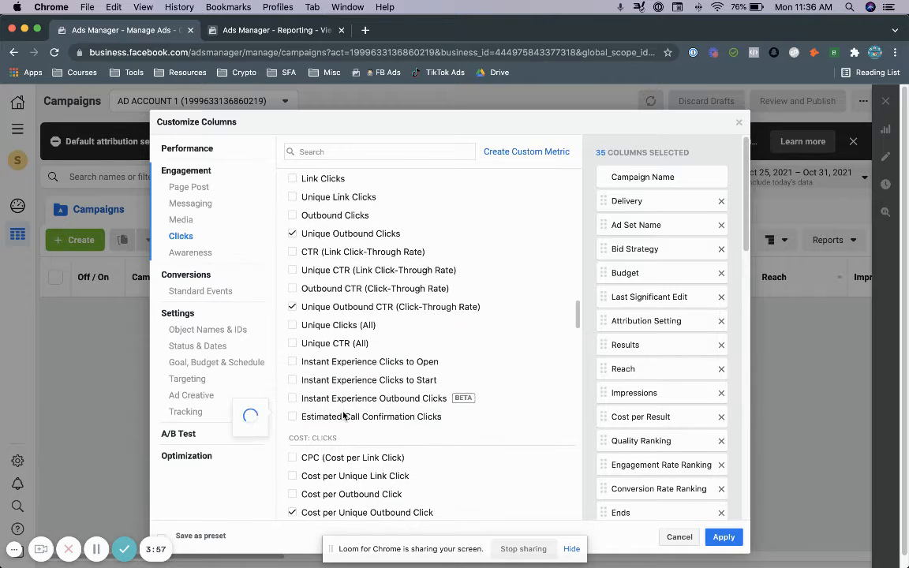
pyautogui.scroll(-1, 343, 415)
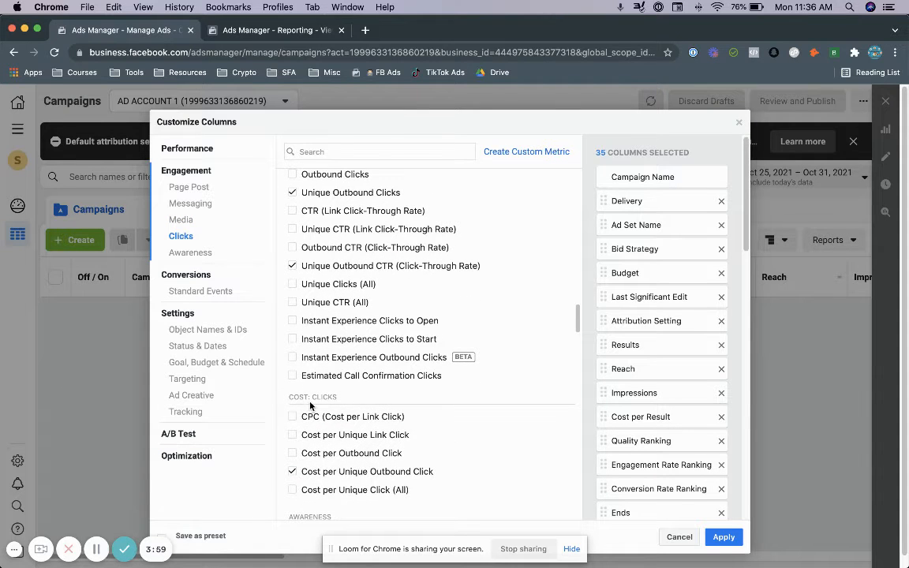
pyautogui.scroll(-1, 320, 414)
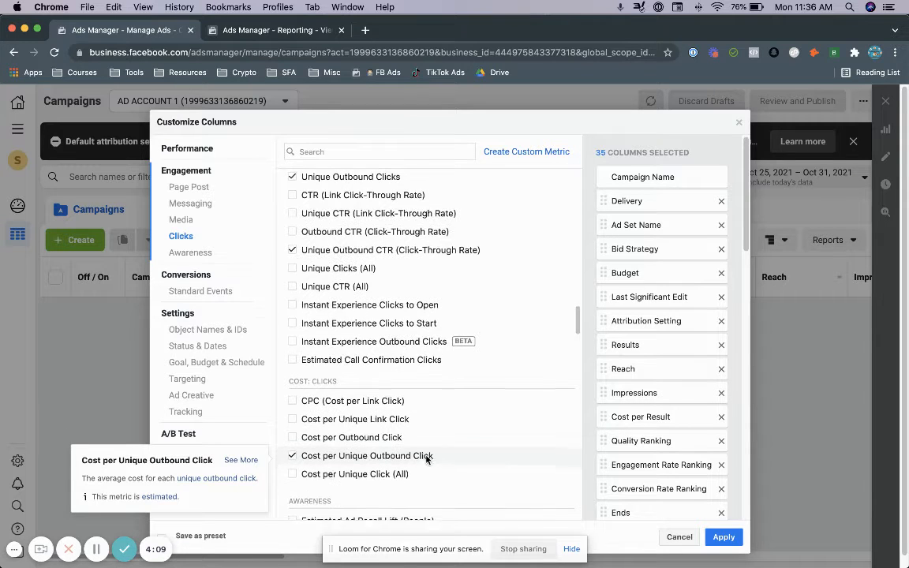
# Examine the Standard Events conversion metrics, checking the total and cost selections for Adds of Payment Info, Adds to Cart and Checkouts Initiated
pyautogui.scroll(-5, 427, 461)
pyautogui.scroll(-3, 426, 460)
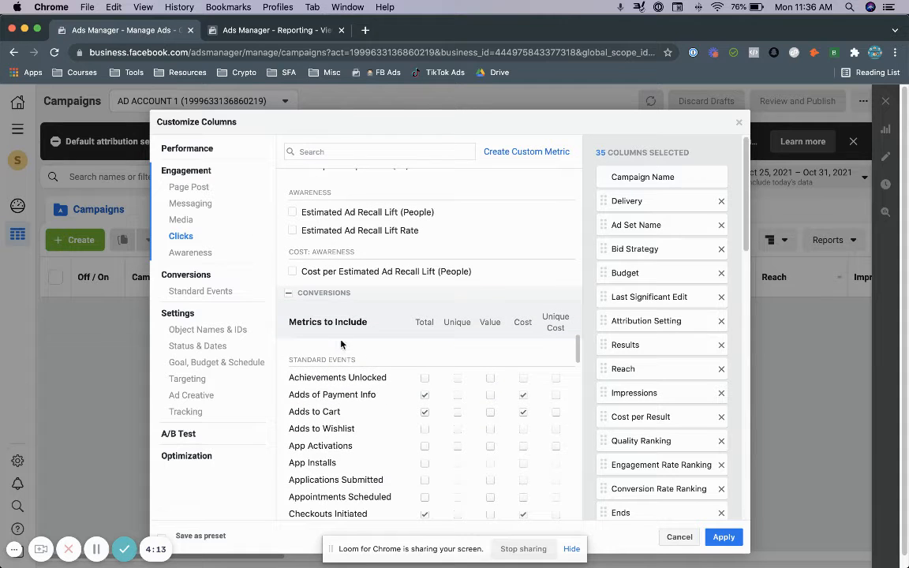
pyautogui.scroll(-1, 398, 378)
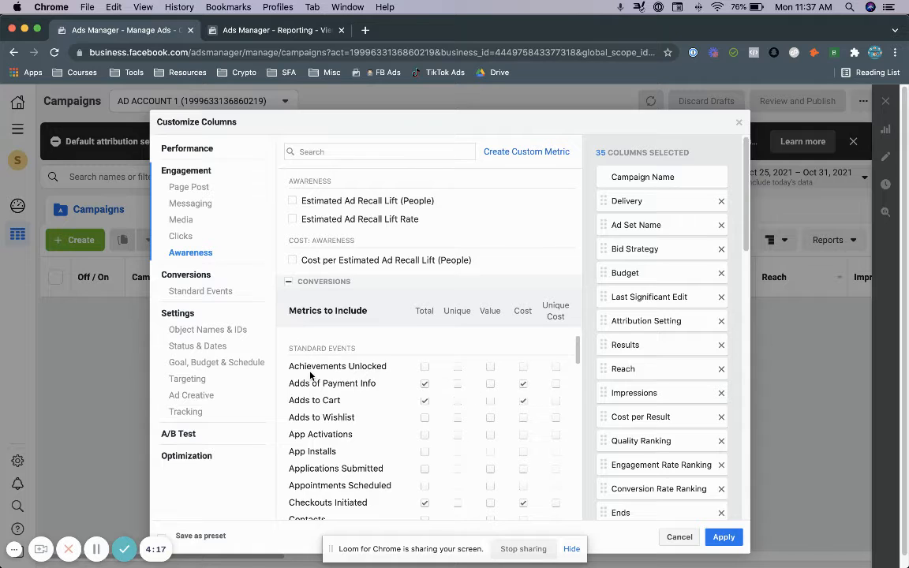
pyautogui.scroll(-1, 311, 376)
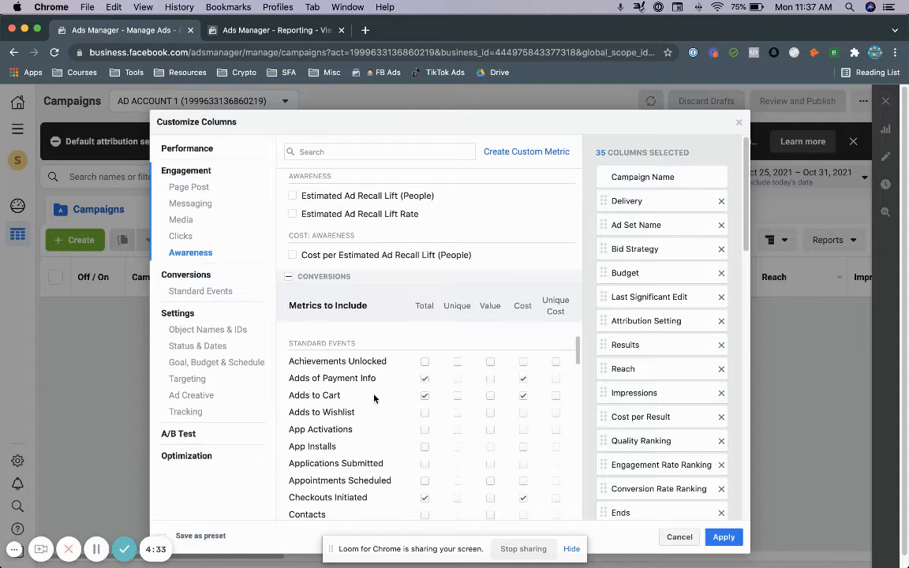
pyautogui.moveTo(439, 403)
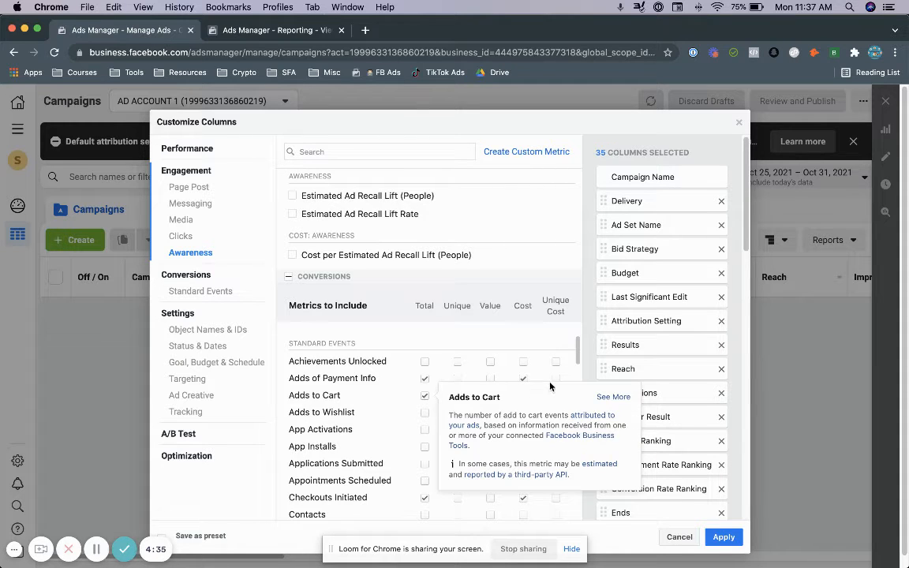
pyautogui.scroll(-3, 529, 413)
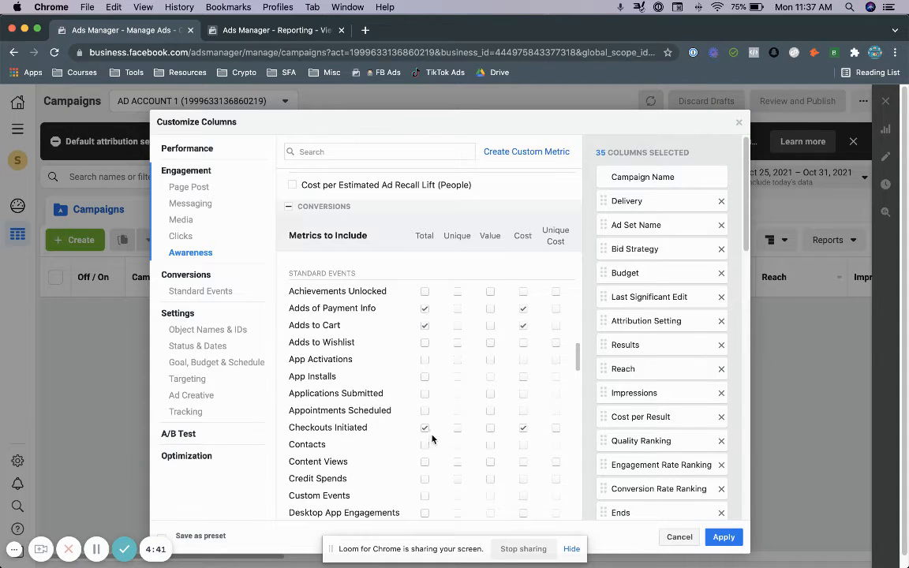
pyautogui.scroll(-2, 462, 453)
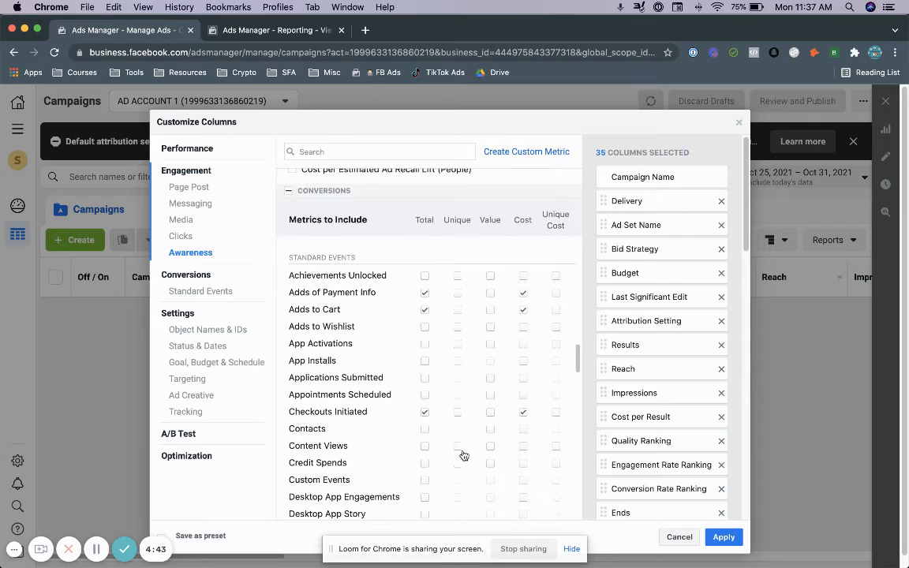
pyautogui.scroll(-3, 462, 453)
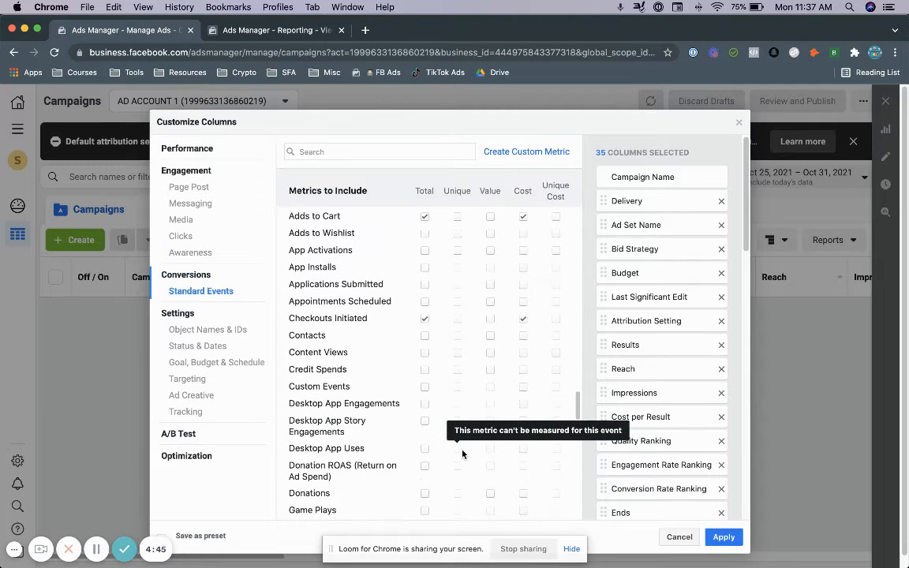
# Review the remaining Standard Events, checking the selections for Purchase ROAS and the total, value and cost of Purchases
pyautogui.scroll(-1, 462, 453)
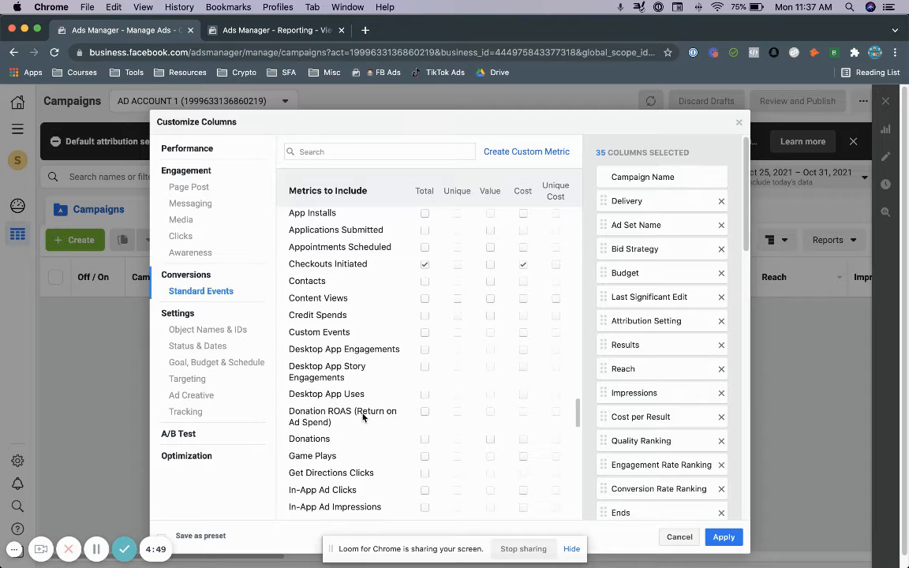
pyautogui.scroll(-3, 418, 428)
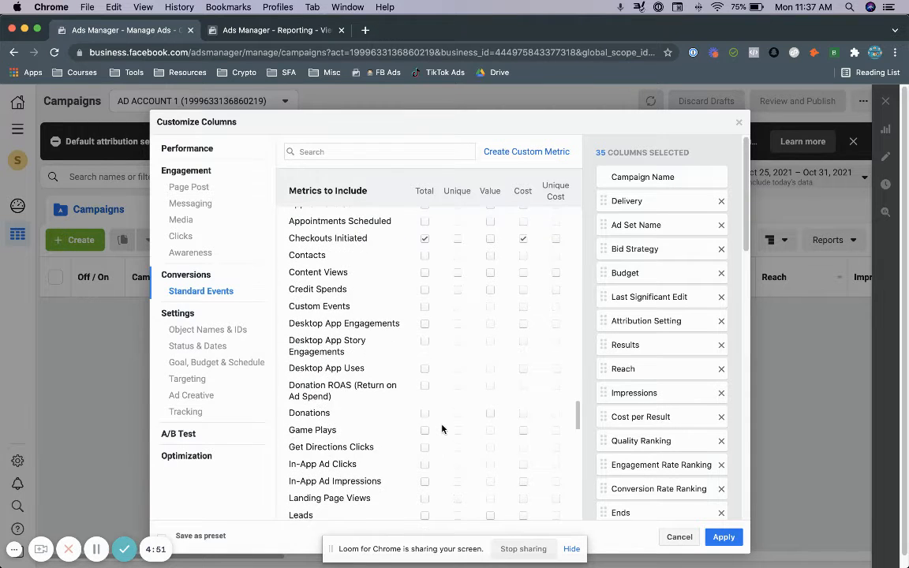
pyautogui.scroll(-6, 442, 429)
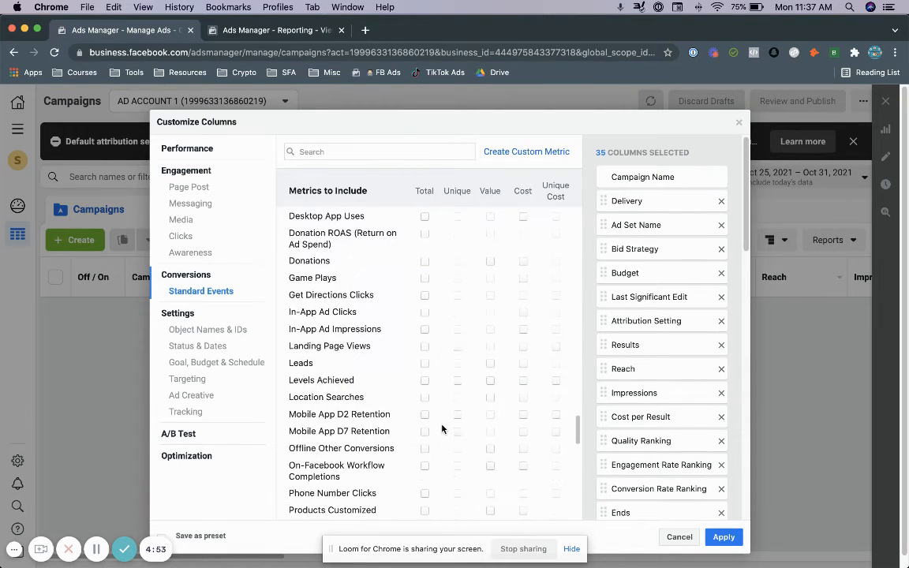
pyautogui.scroll(-2, 430, 430)
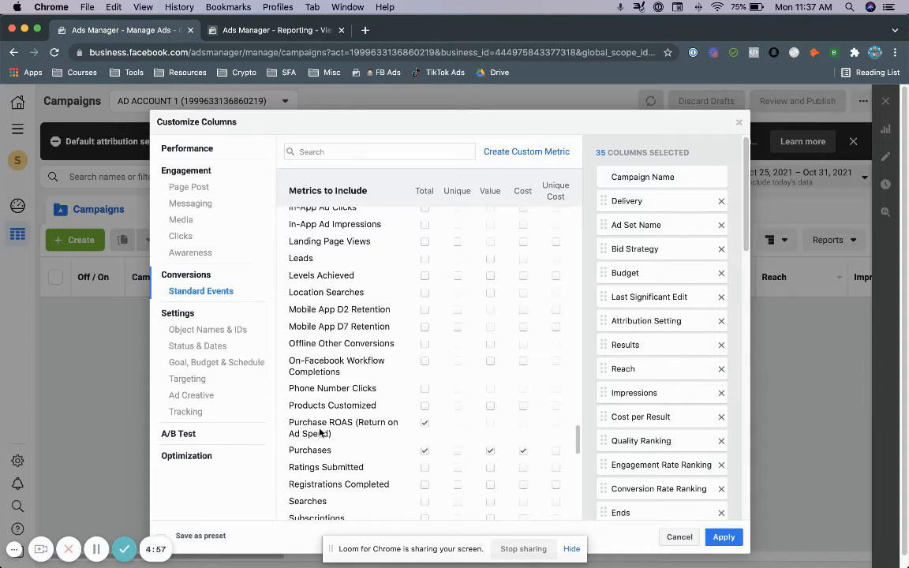
pyautogui.moveTo(435, 430)
pyautogui.moveTo(427, 456)
pyautogui.scroll(-3, 447, 482)
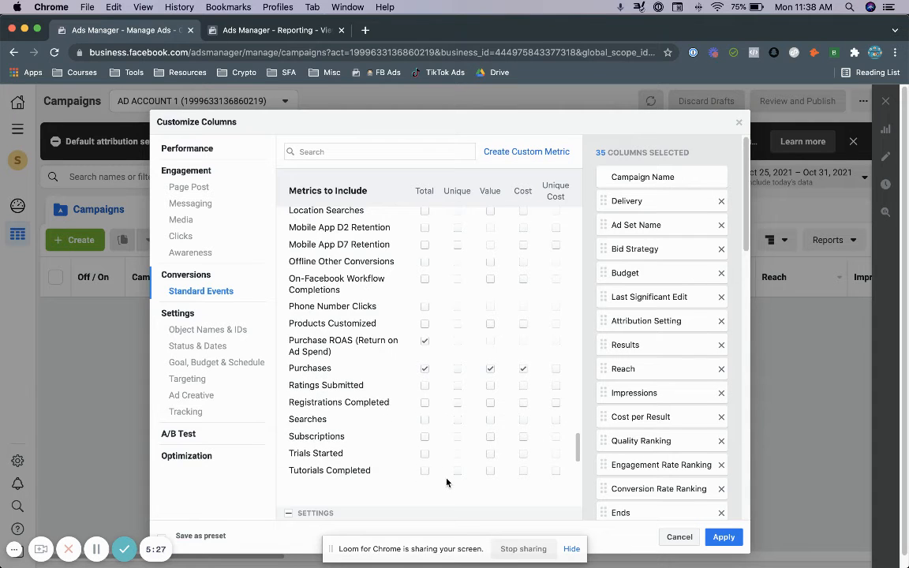
# Look through the Settings metrics, from Object Names & IDs and Goal, Budget & Schedule to Targeting, Ad Creative and Tracking
pyautogui.scroll(-4, 447, 482)
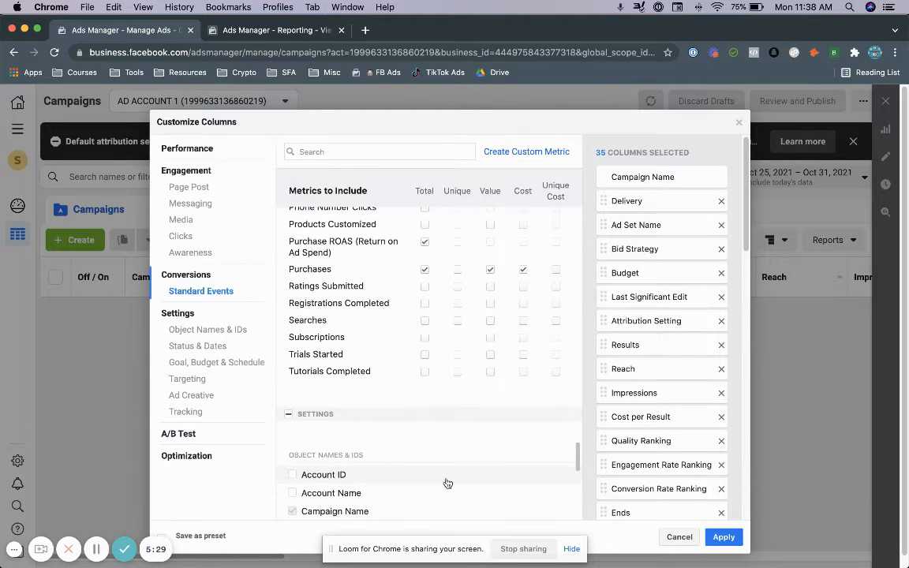
pyautogui.scroll(-8, 447, 483)
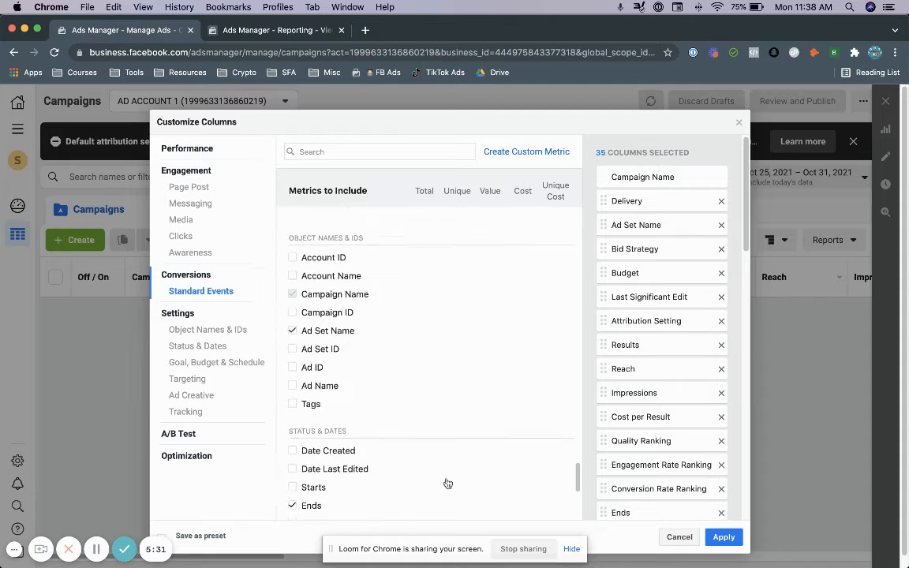
pyautogui.scroll(-8, 447, 483)
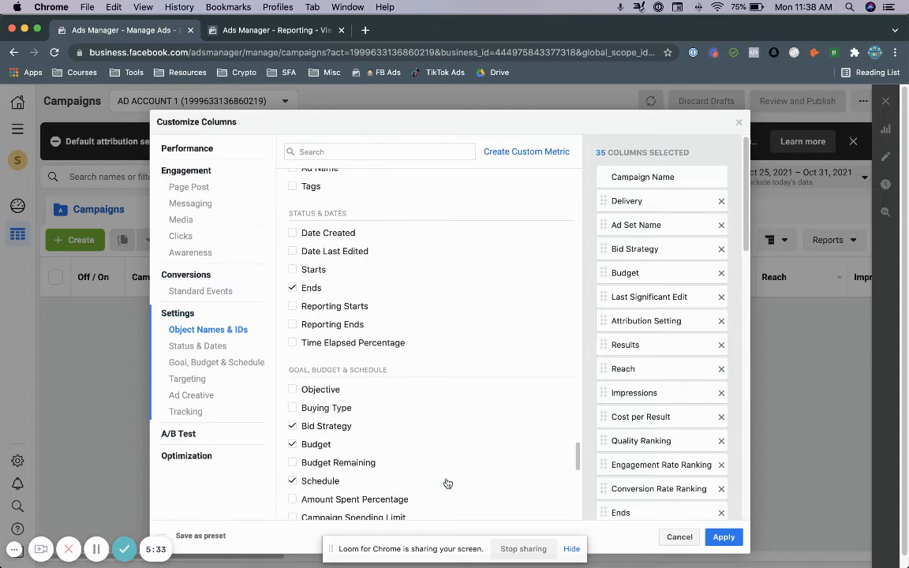
pyautogui.scroll(-4, 447, 483)
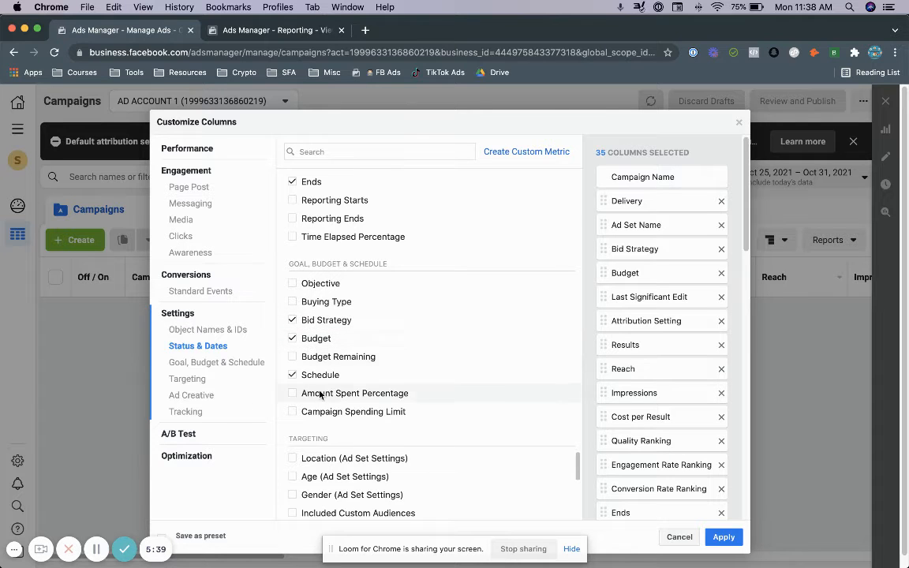
pyautogui.scroll(-1, 426, 457)
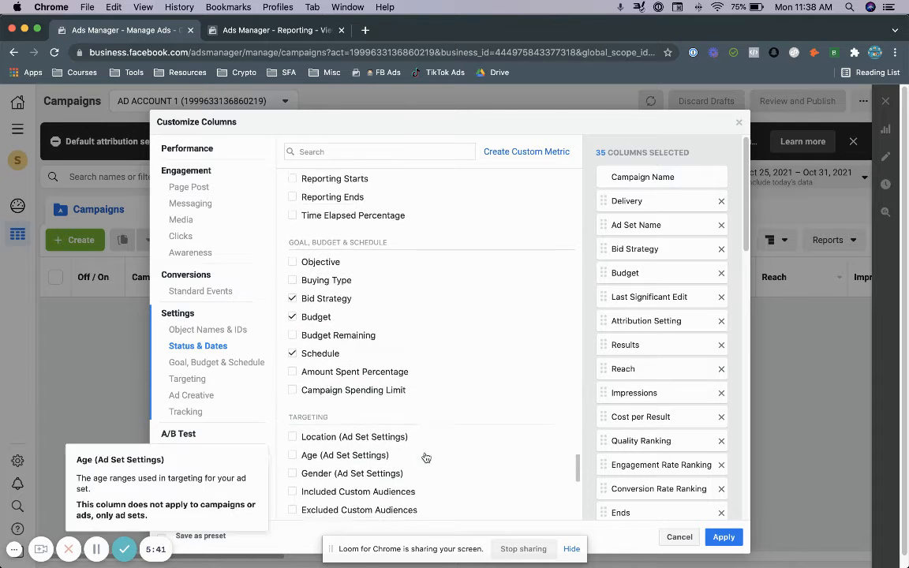
pyautogui.scroll(-5, 426, 456)
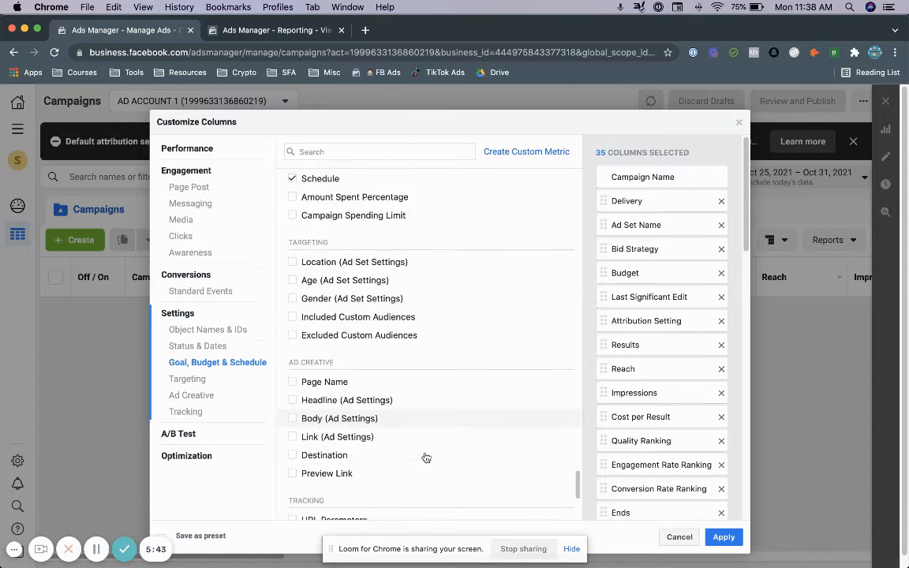
pyautogui.scroll(-5, 426, 457)
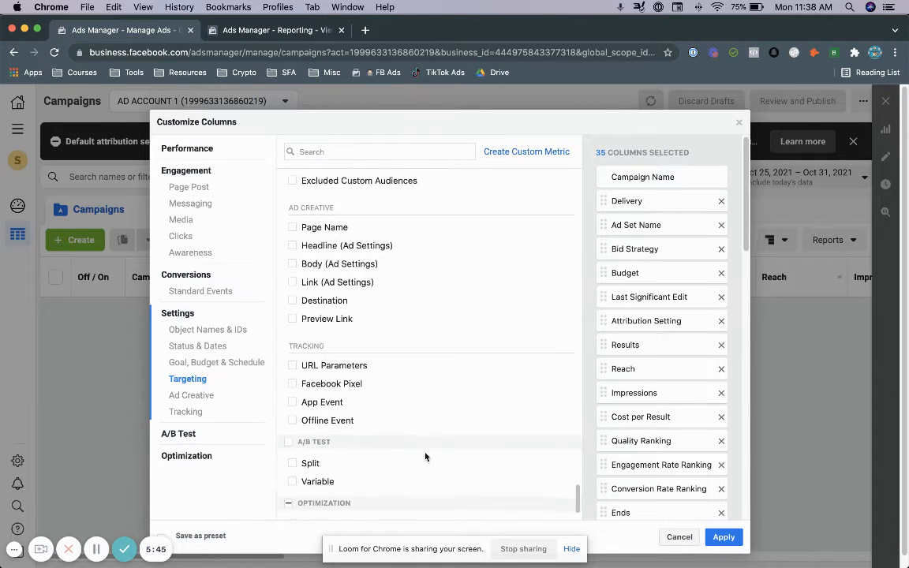
# Examine the Optimization metrics, focusing on the Last Significant Edit column, and look over the start of the selected columns list
pyautogui.scroll(-2, 426, 457)
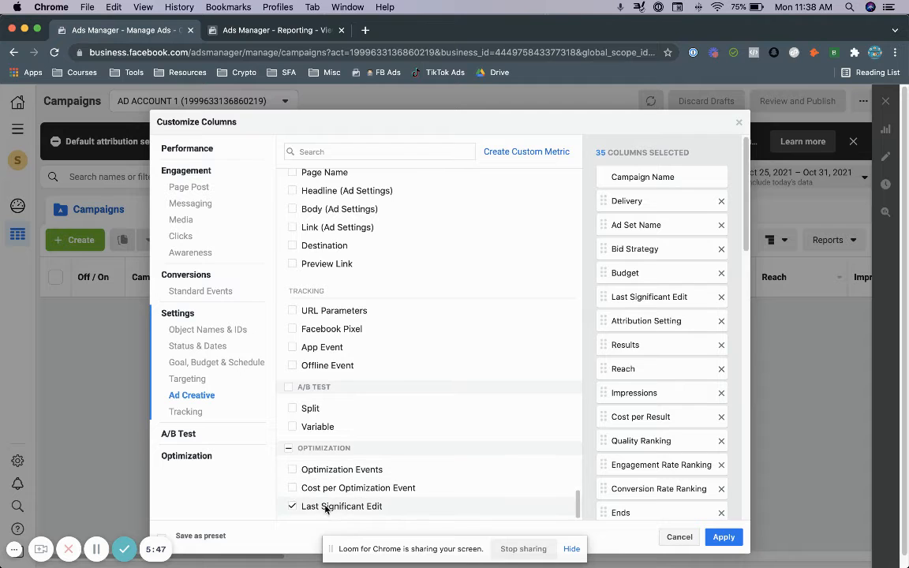
pyautogui.moveTo(351, 513)
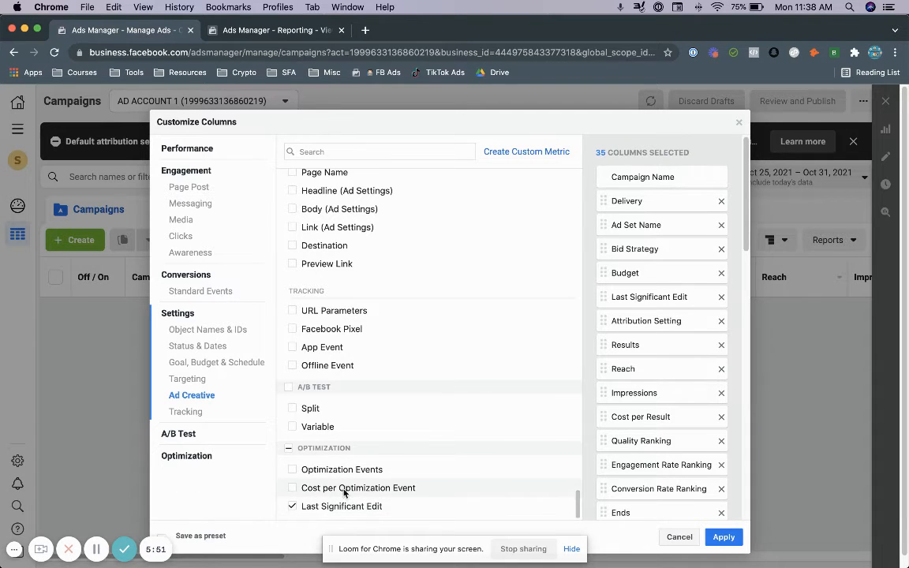
pyautogui.moveTo(306, 512)
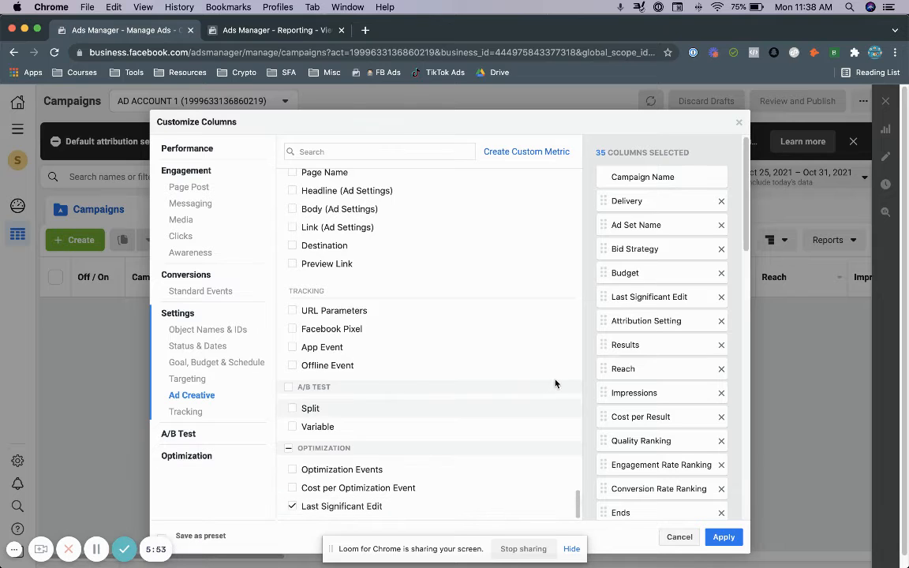
pyautogui.scroll(-1, 644, 375)
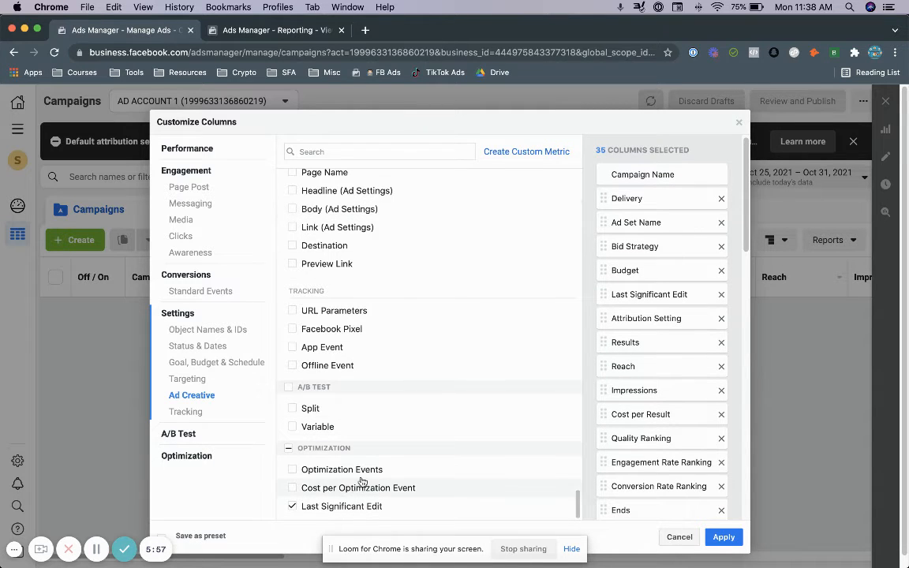
pyautogui.scroll(-1, 643, 436)
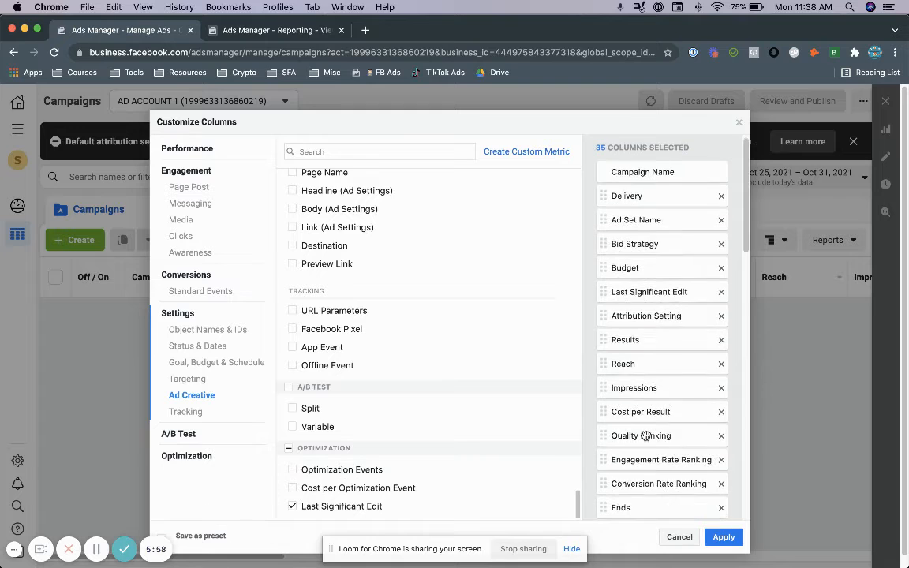
# Check the report in the Reporting browser tab, and return to Manage Ads to view the end of the selected columns list
pyautogui.click(282, 30)
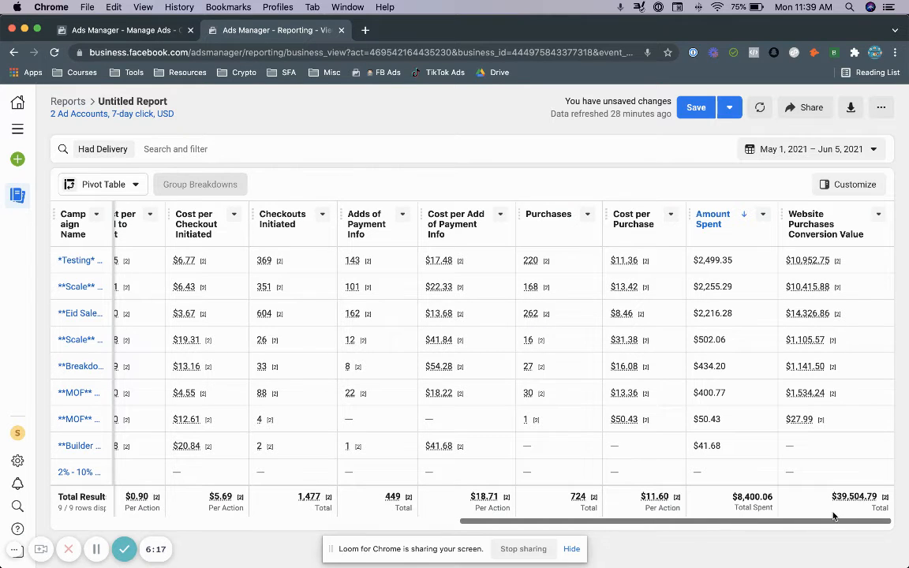
pyautogui.click(126, 30)
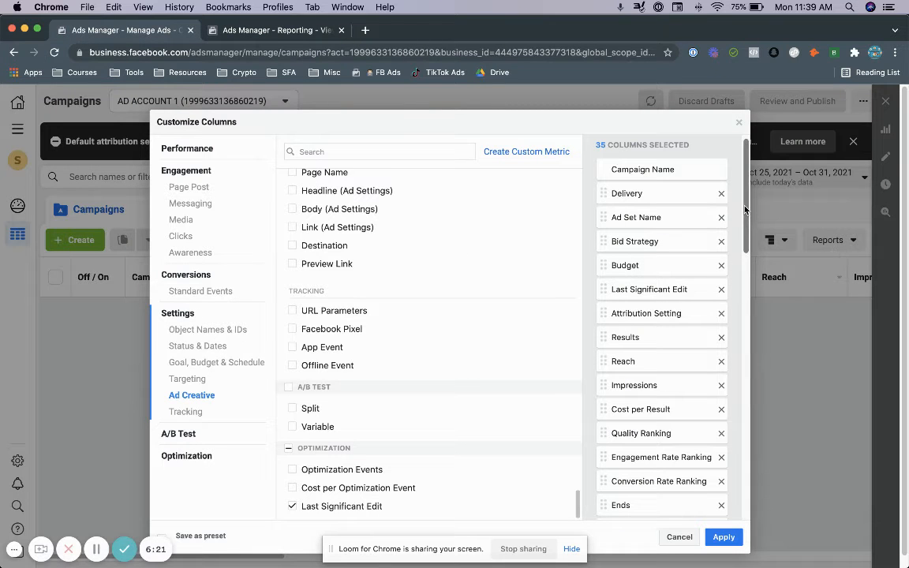
pyautogui.moveTo(745, 210); pyautogui.dragTo(757, 499)
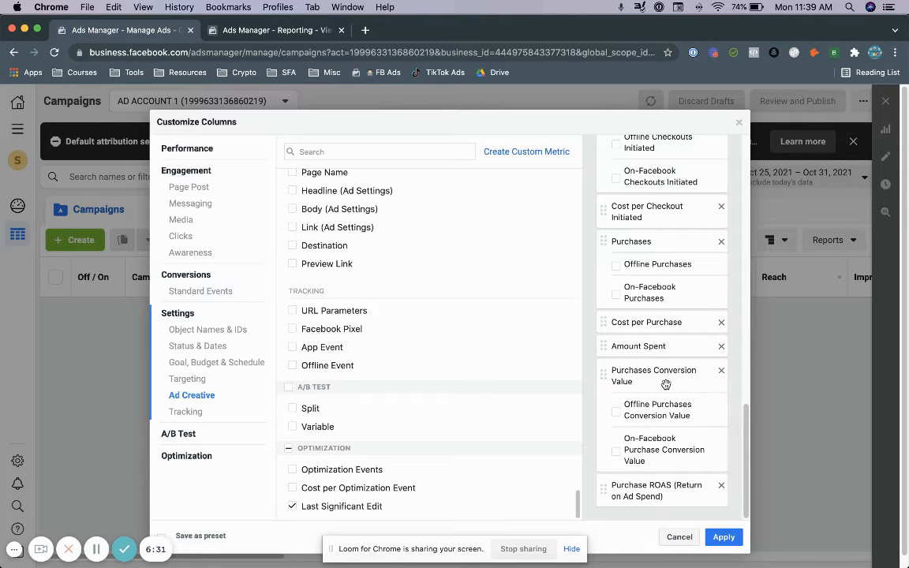
# Try including the offline and on-Facebook breakdowns under Purchases Conversion Value, and clear both again
pyautogui.click(616, 411)
pyautogui.click(616, 453)
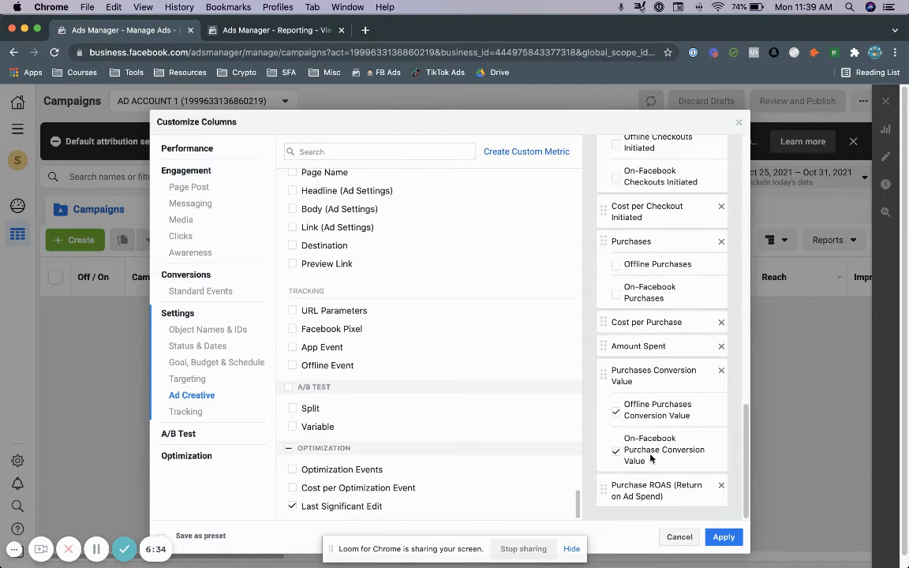
pyautogui.click(615, 411)
# Review the selected conversion columns and their offline and on-Facebook breakdowns, from Purchases Conversion Value back to Adds to Cart
pyautogui.scroll(1, 621, 449)
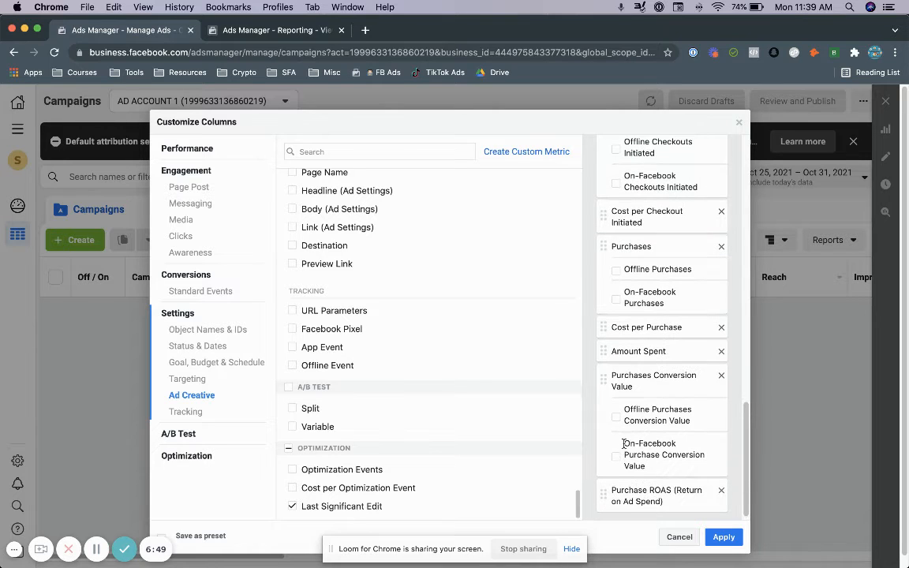
pyautogui.scroll(3, 638, 306)
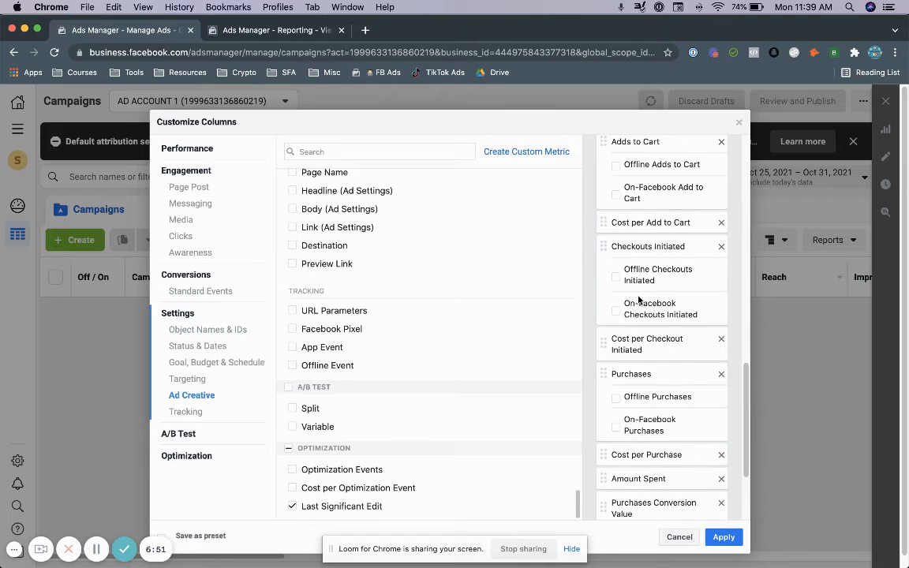
pyautogui.scroll(2, 639, 299)
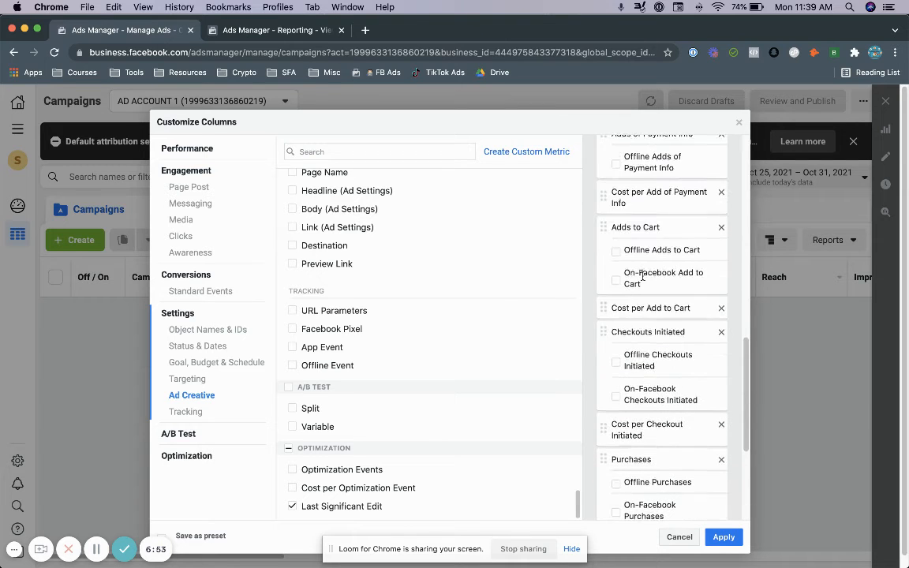
pyautogui.scroll(-3, 649, 304)
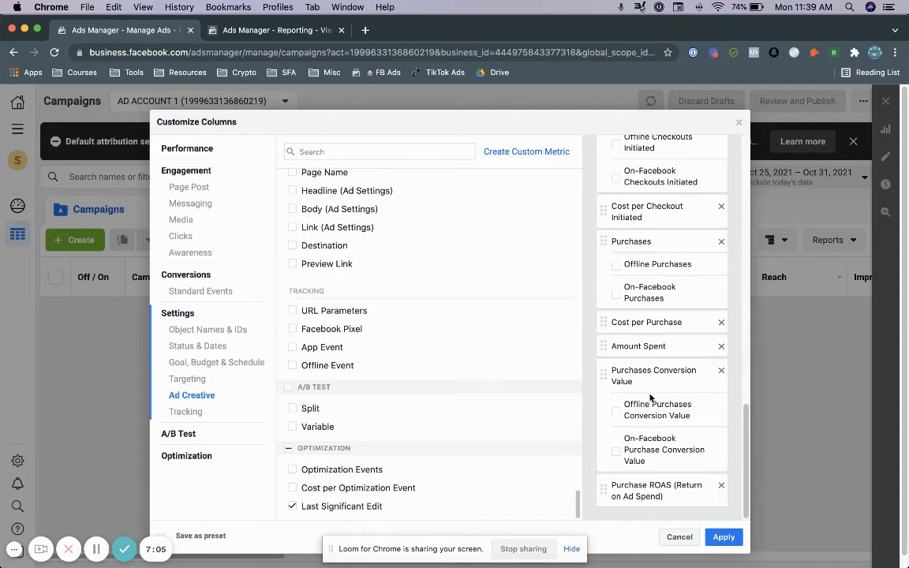
pyautogui.scroll(1, 650, 400)
pyautogui.scroll(5, 656, 425)
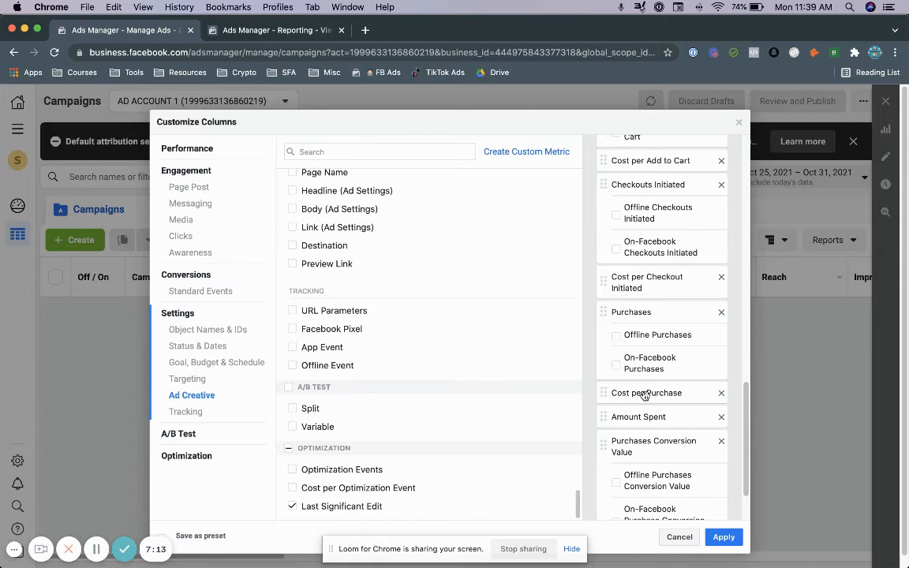
pyautogui.scroll(3, 645, 394)
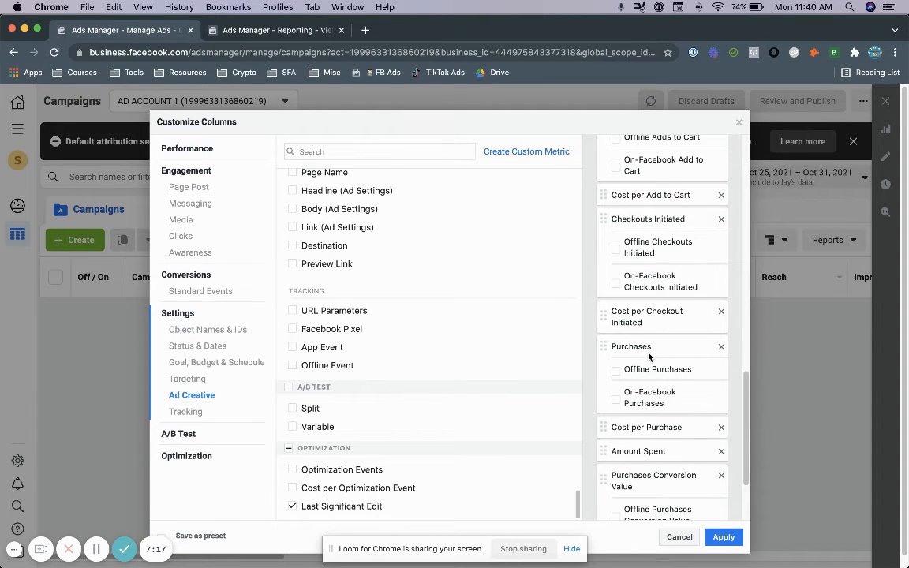
pyautogui.scroll(5, 647, 371)
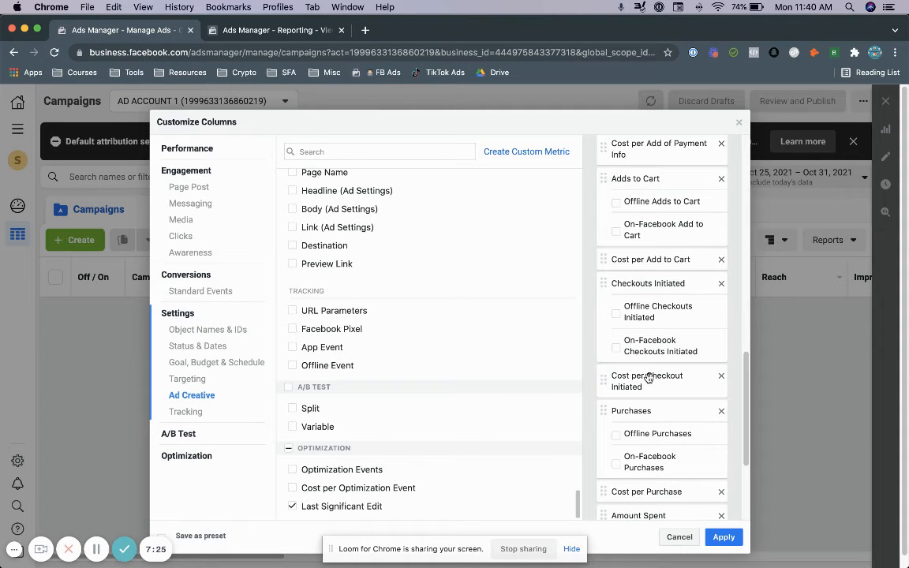
# Review the selected columns list from the checkout and cart metrics back to Conversion Rate Ranking, and return to its end
pyautogui.scroll(5, 647, 377)
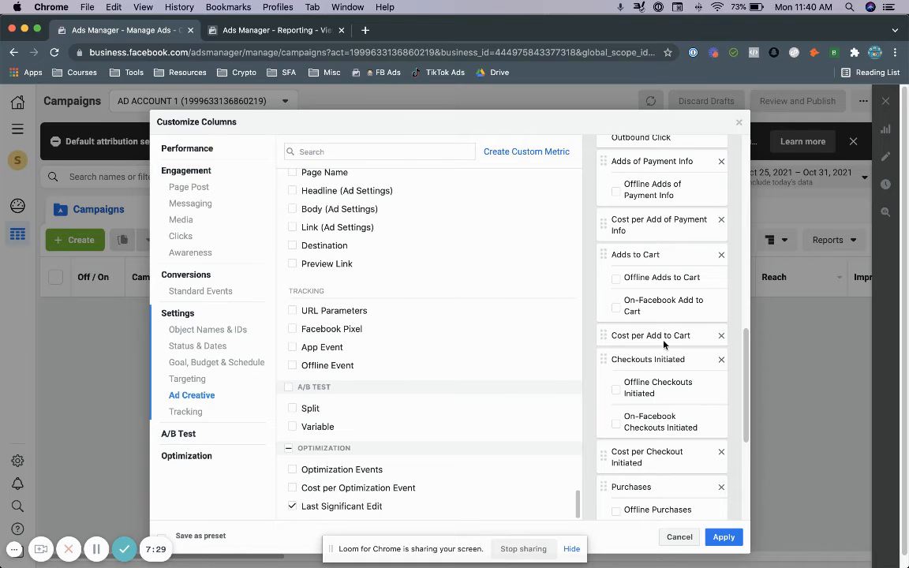
pyautogui.scroll(5, 667, 353)
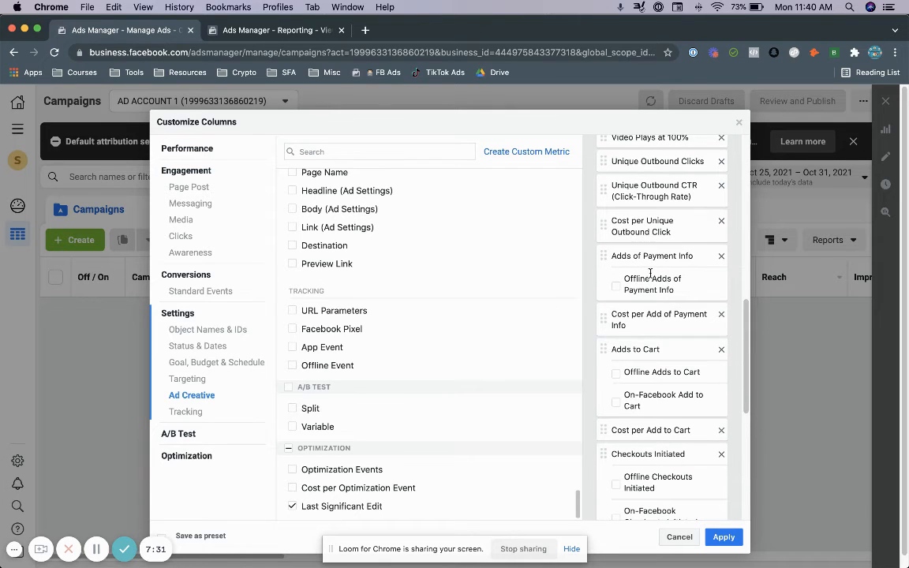
pyautogui.scroll(1, 643, 331)
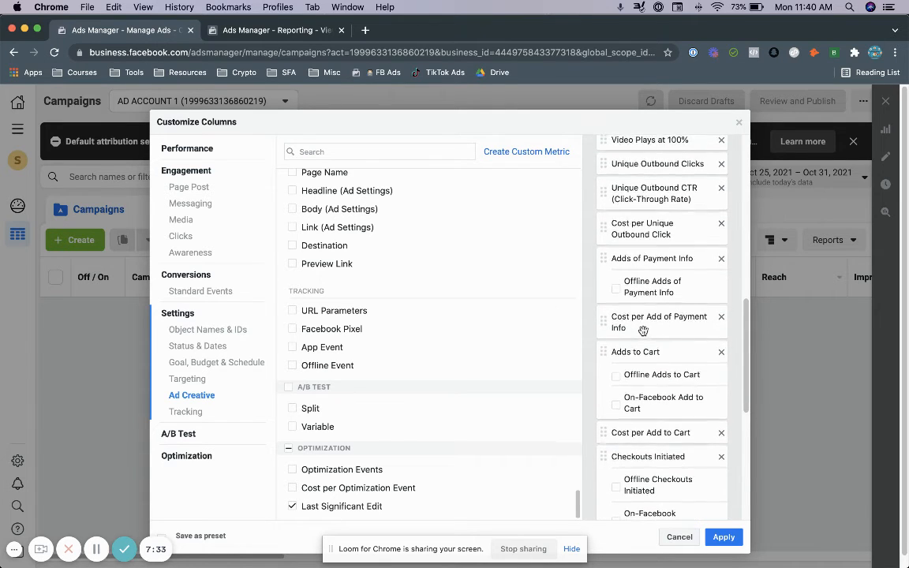
pyautogui.scroll(3, 643, 331)
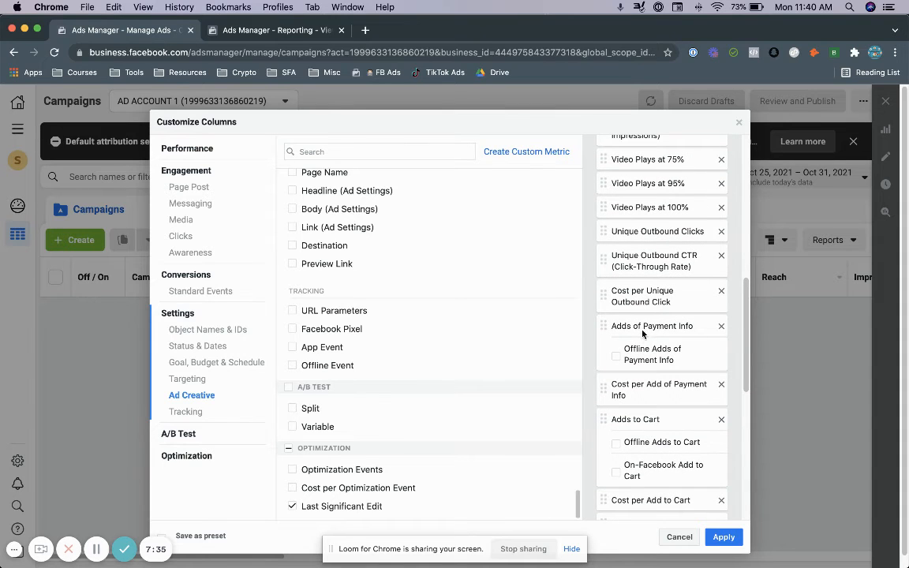
pyautogui.scroll(1, 637, 299)
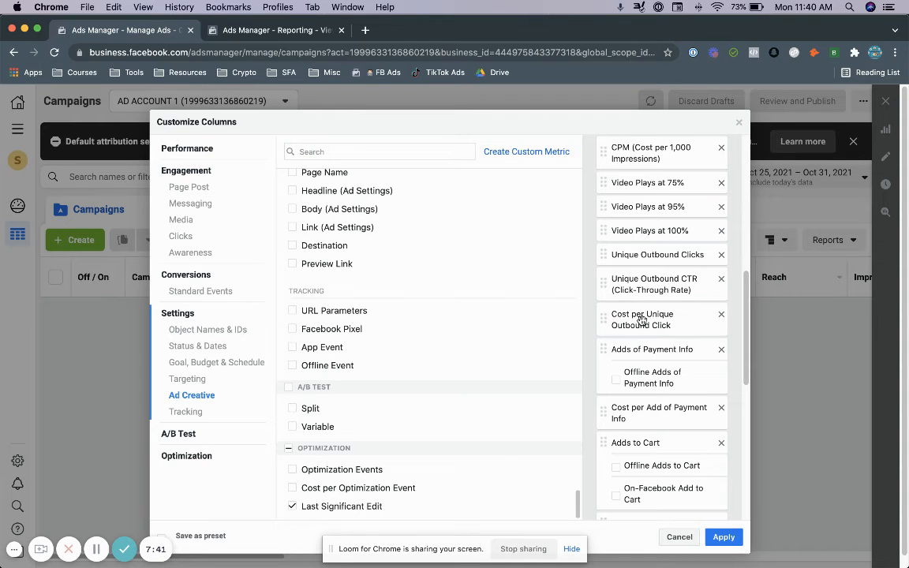
pyautogui.scroll(1, 650, 327)
pyautogui.scroll(5, 650, 327)
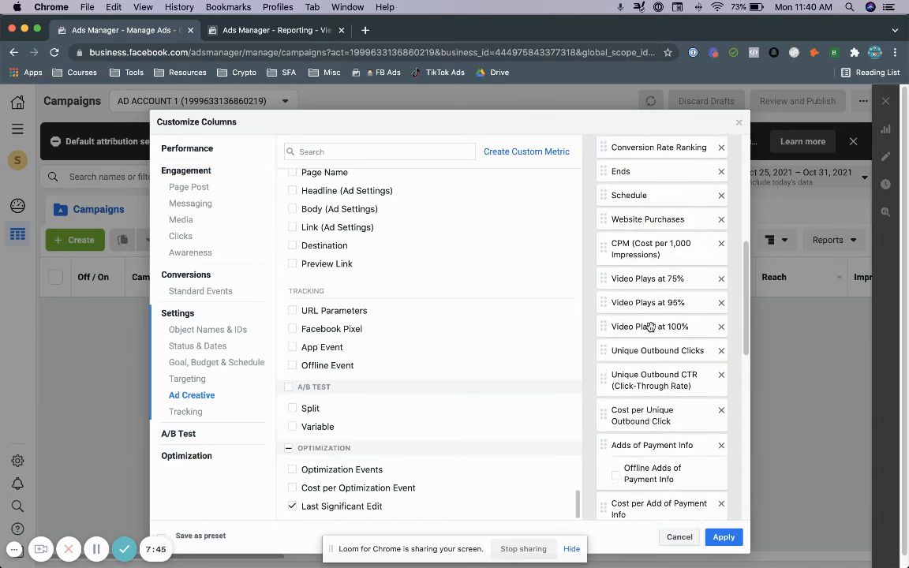
pyautogui.moveTo(745, 310); pyautogui.dragTo(744, 476)
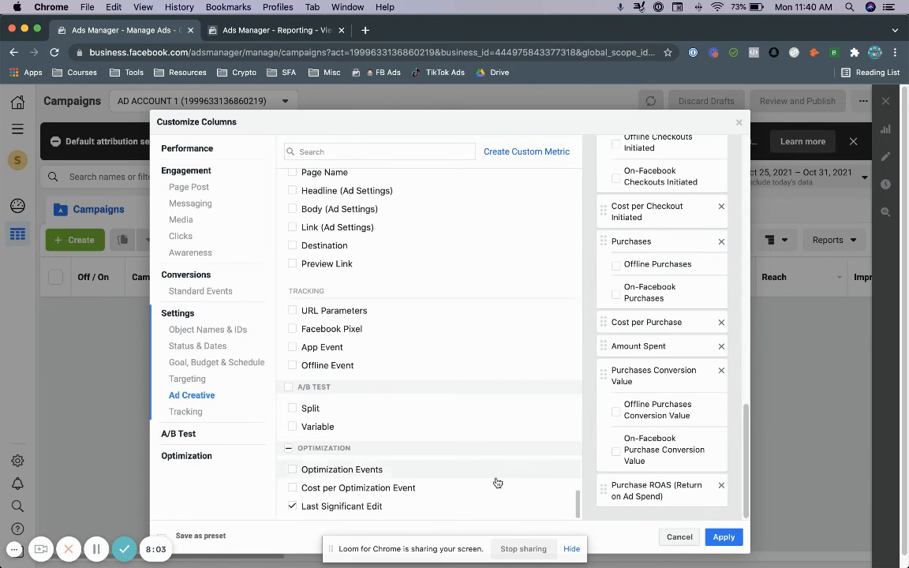
# Save the selected columns as a preset named ROAS and apply it to the campaigns table
pyautogui.click(200, 537)
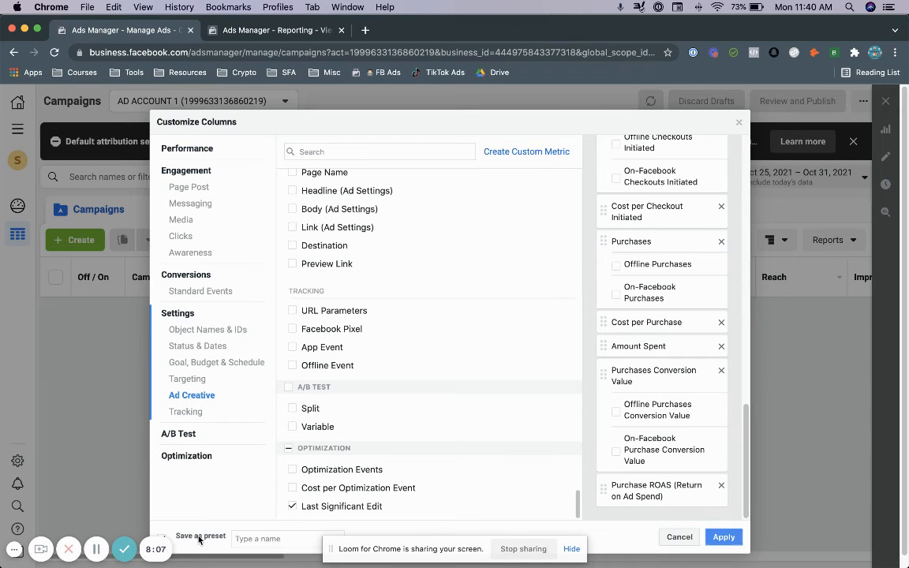
pyautogui.click(272, 540)
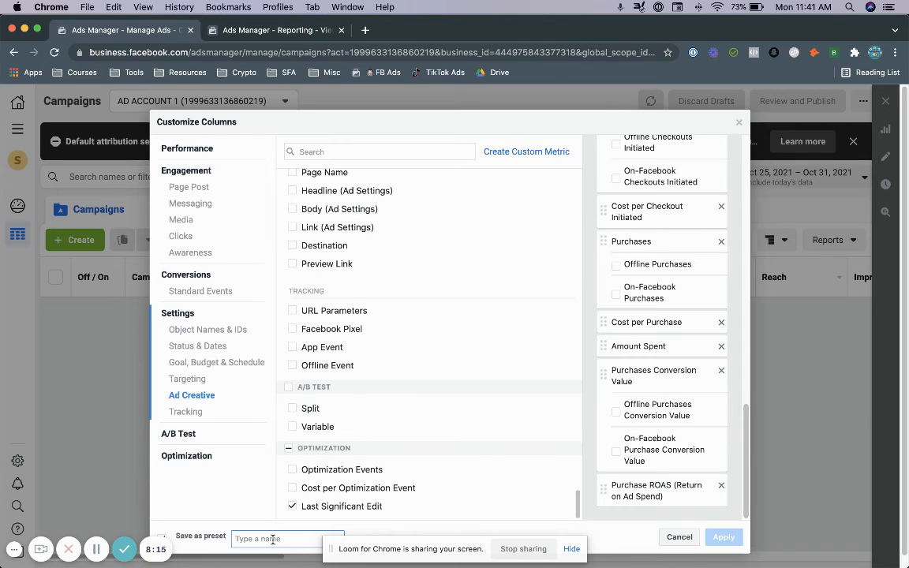
pyautogui.write('ROAS')
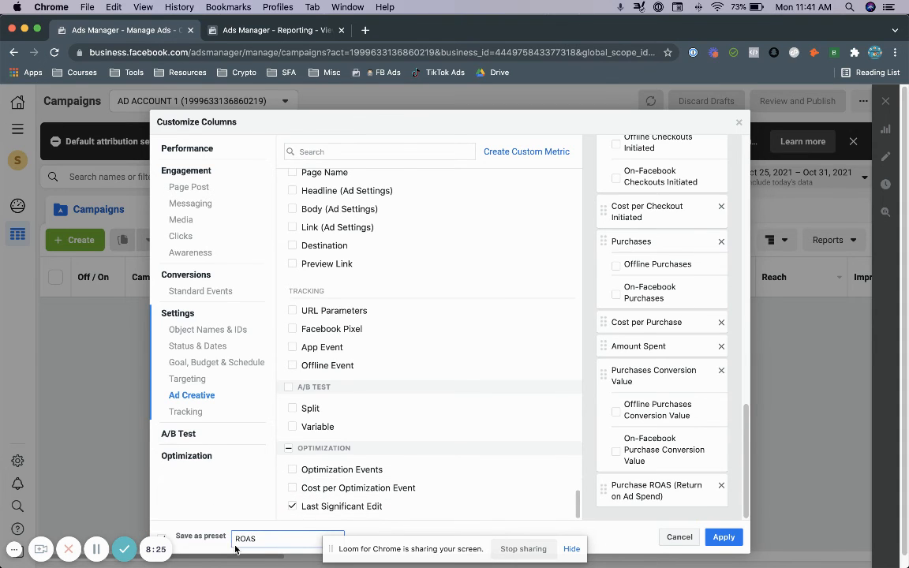
pyautogui.click(721, 537)
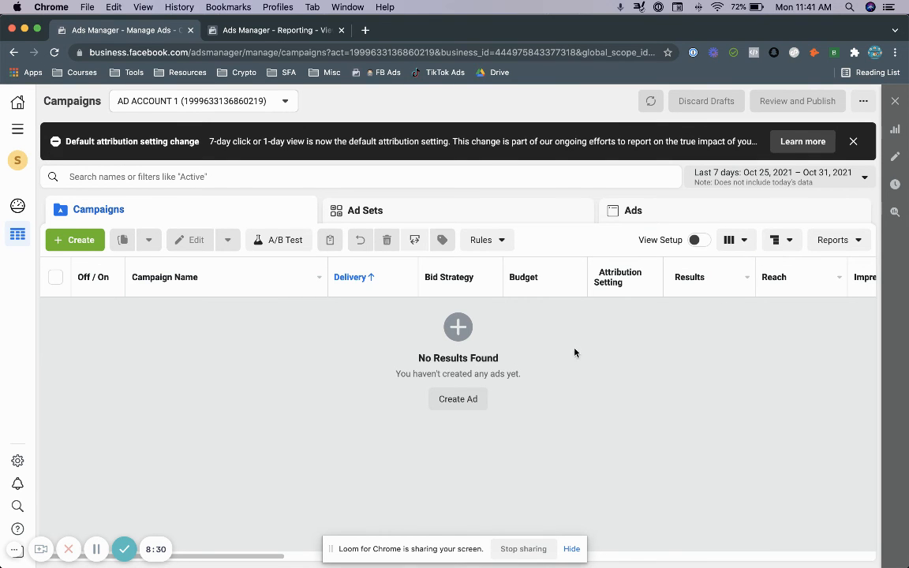
# Check the ROAS preset among the column presets and look over its columns across the campaigns table
pyautogui.click(734, 241)
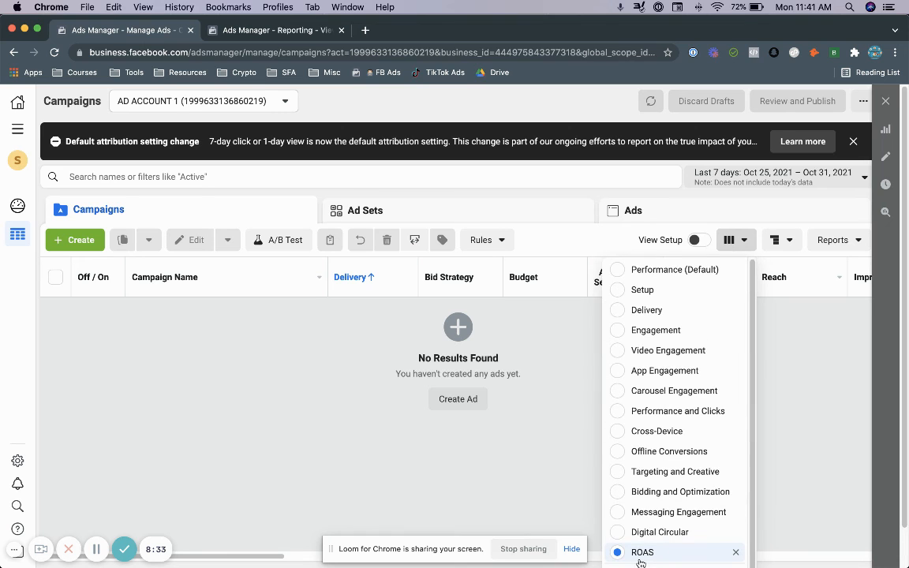
pyautogui.click(840, 445)
pyautogui.hscroll(15, 671, 422)
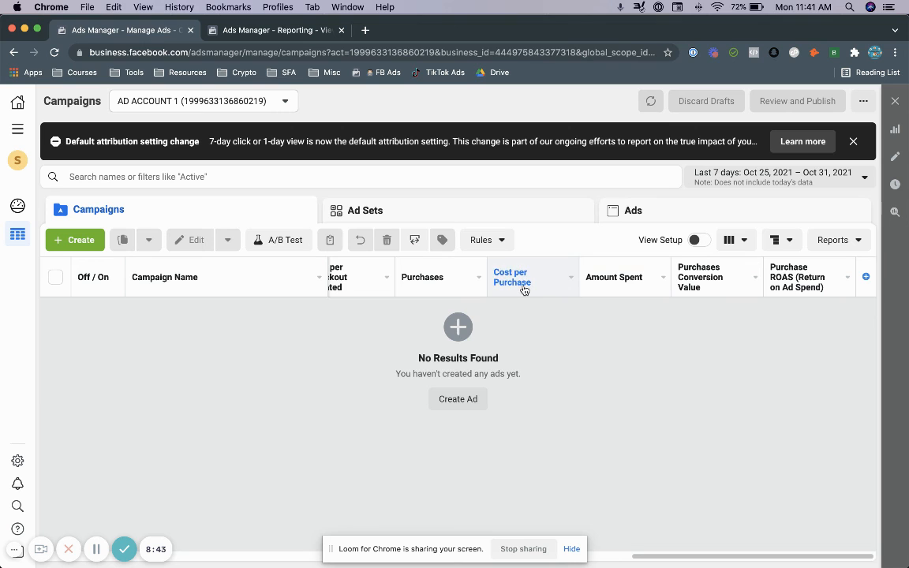
pyautogui.moveTo(521, 293)
pyautogui.hscroll(-10, 455, 295)
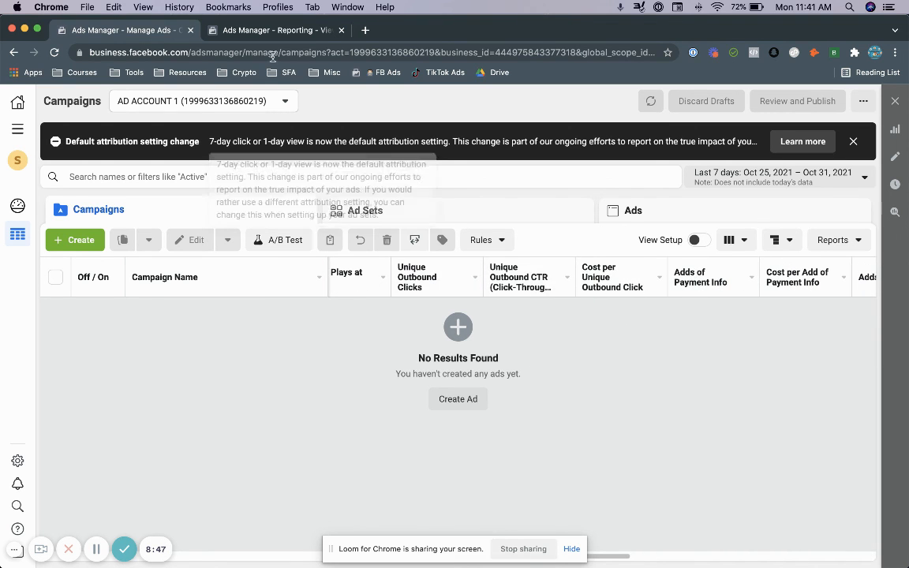
# Compare the campaigns table's conversion and purchase columns with those of the report in the Reporting browser tab
pyautogui.click(248, 30)
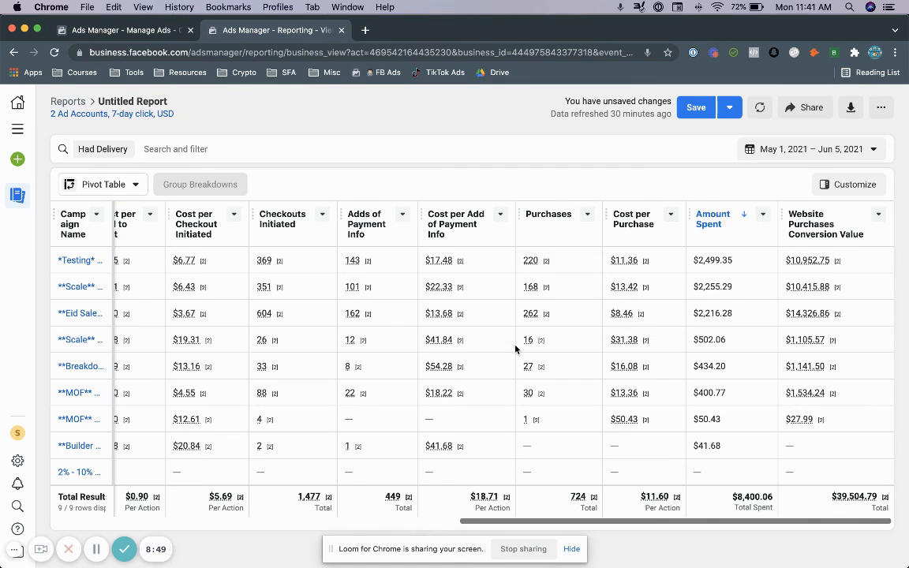
pyautogui.click(113, 31)
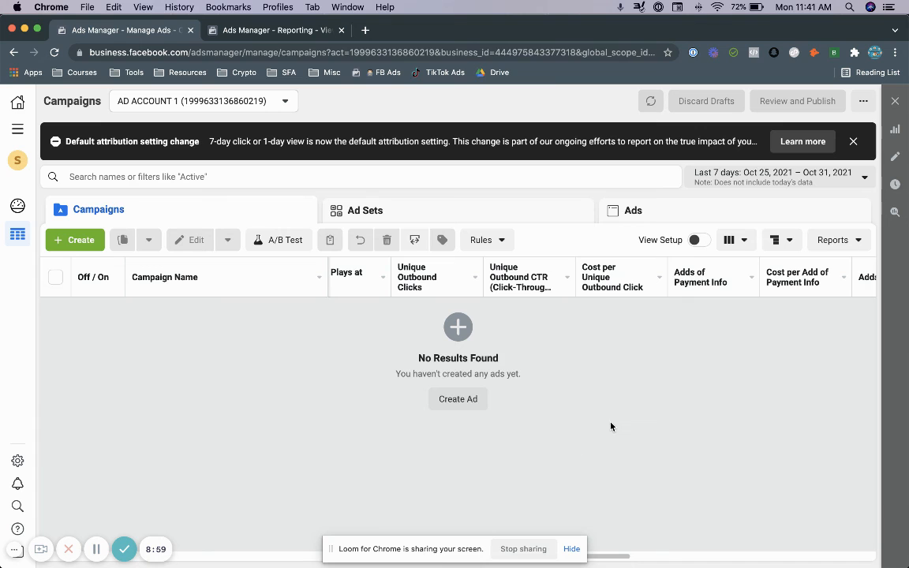
pyautogui.hscroll(10, 610, 426)
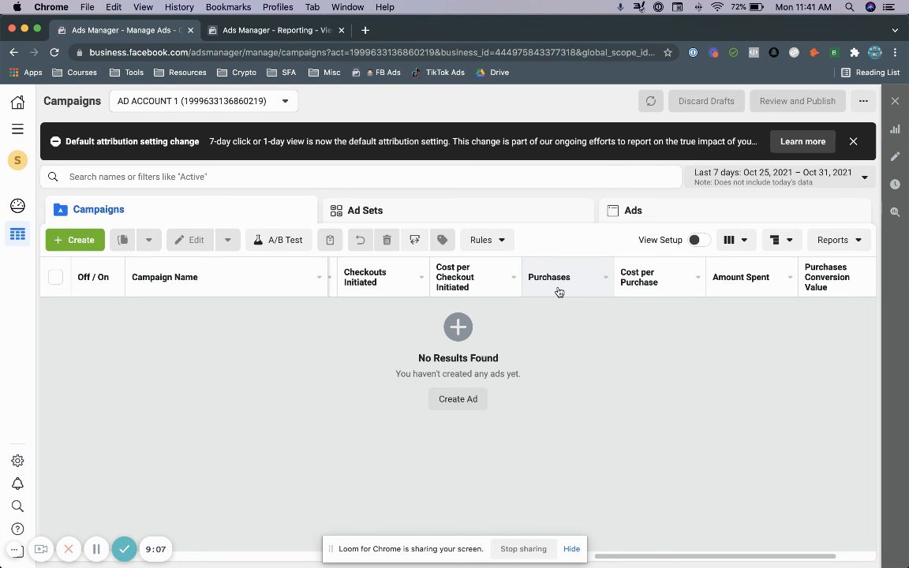
pyautogui.click(285, 31)
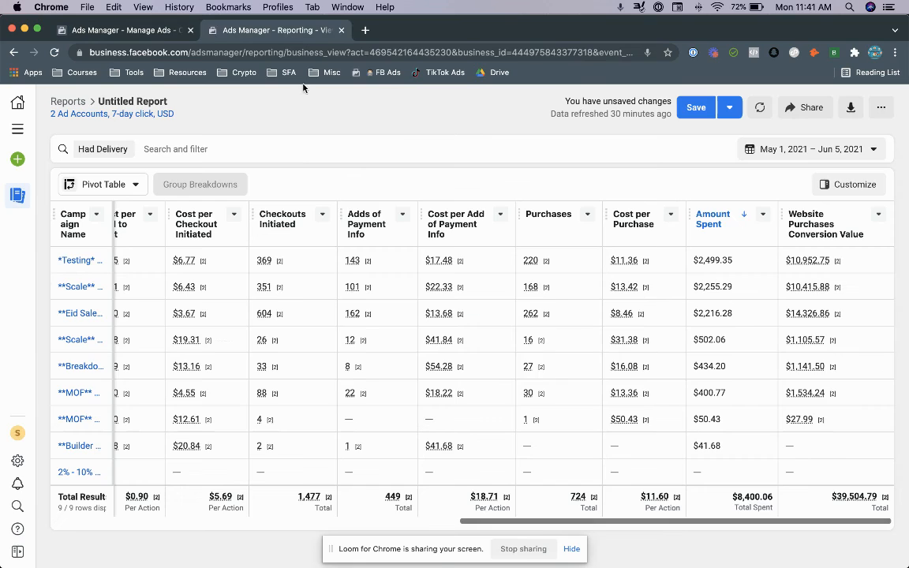
pyautogui.hscroll(-10, 545, 363)
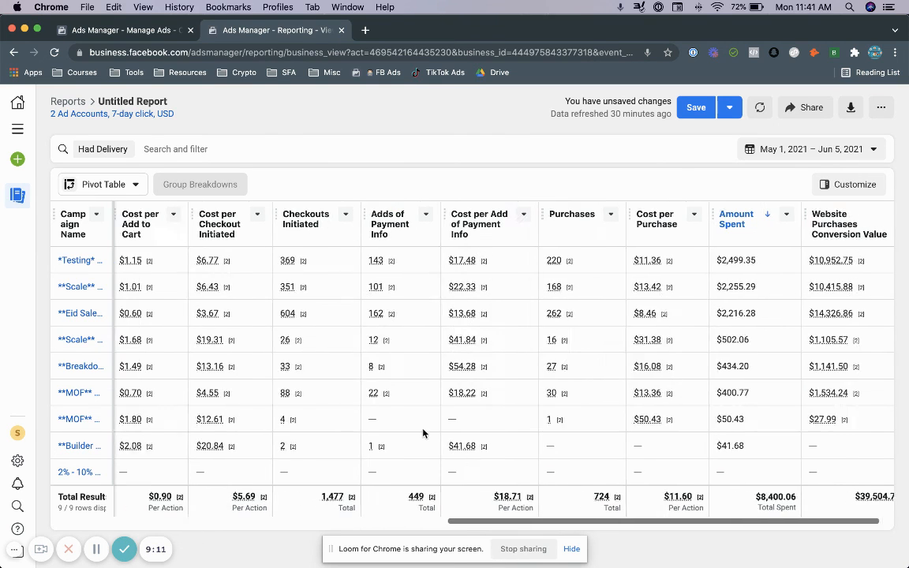